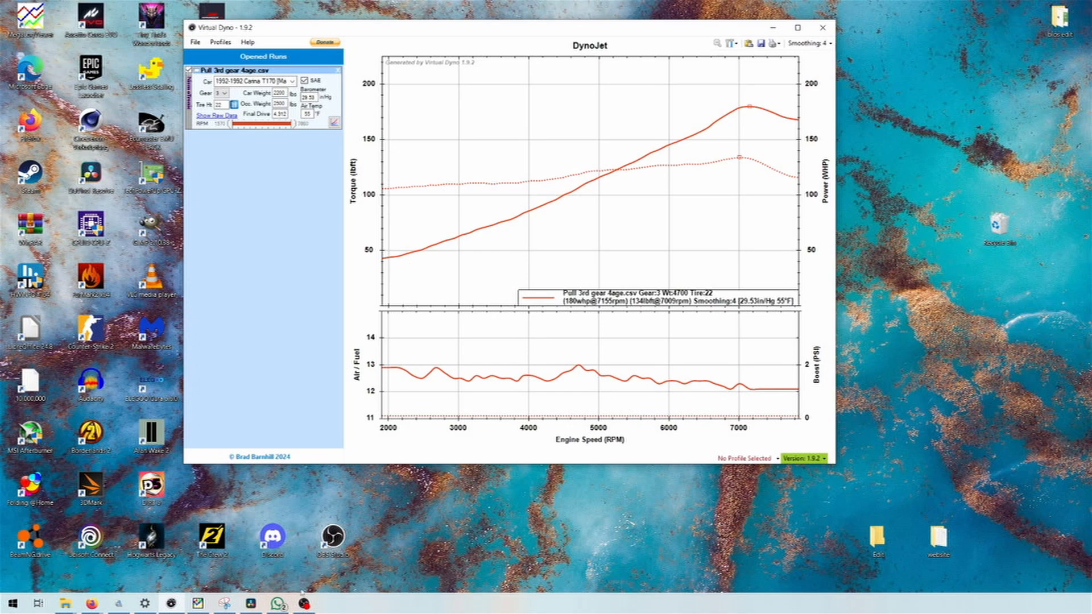
- Bring up the Virtual dyno folder in File Explorer and place its window over the dyno plot
click(75, 609)
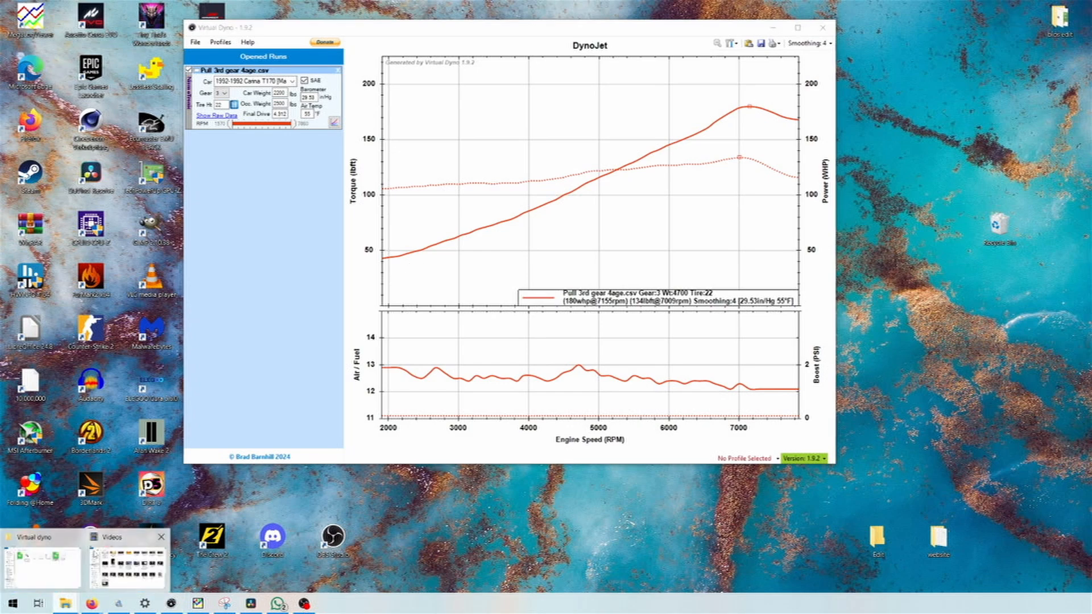
click(57, 560)
drag(413, 55, 544, 101)
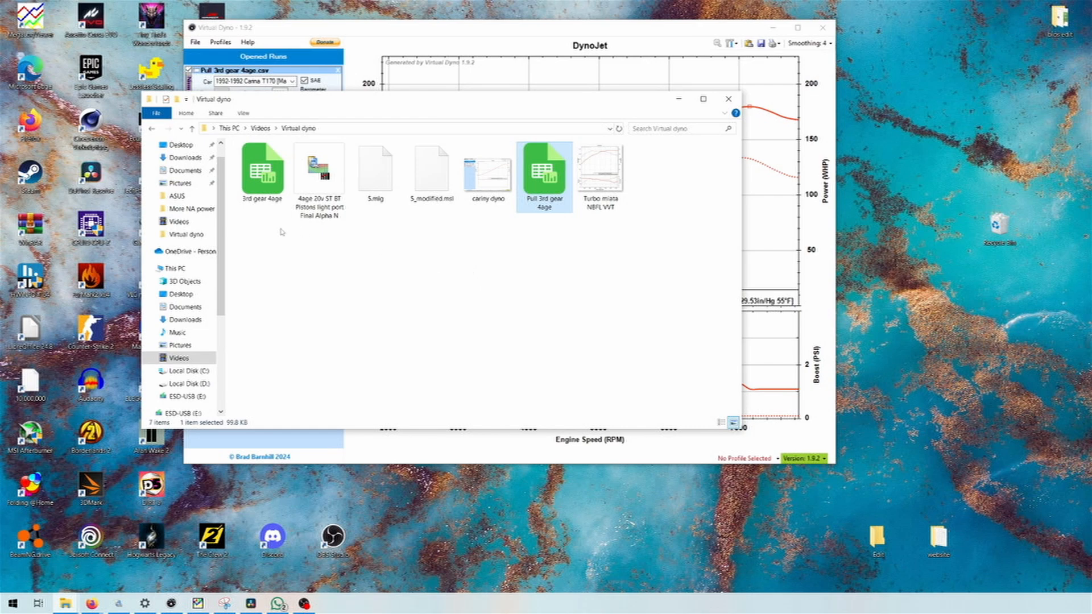
- Start MegaLogViewer with the 5.mlg log loaded
click(197, 604)
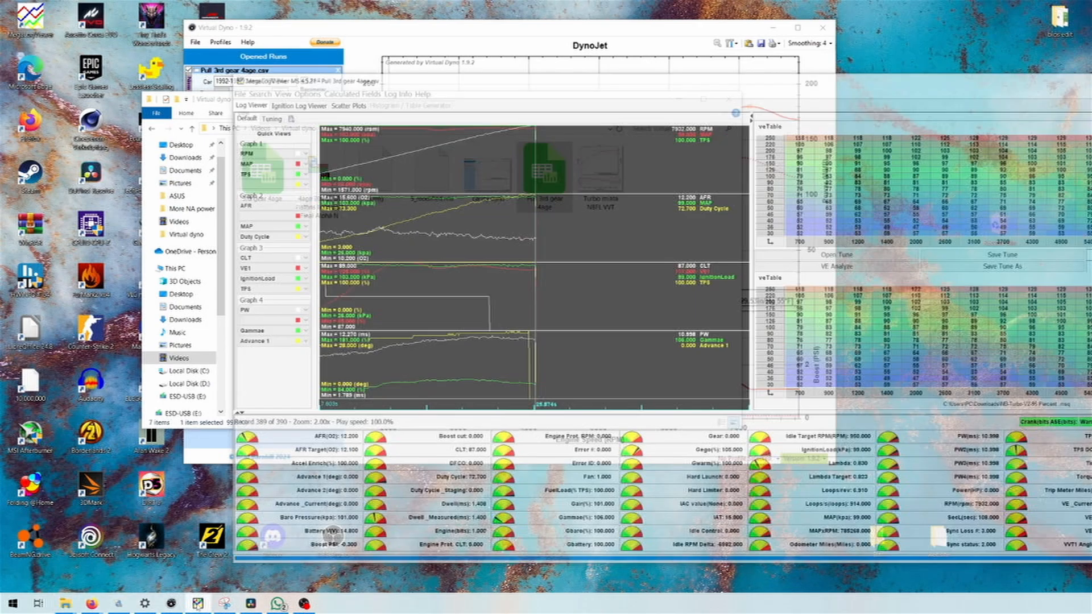
key(super)
text(me)
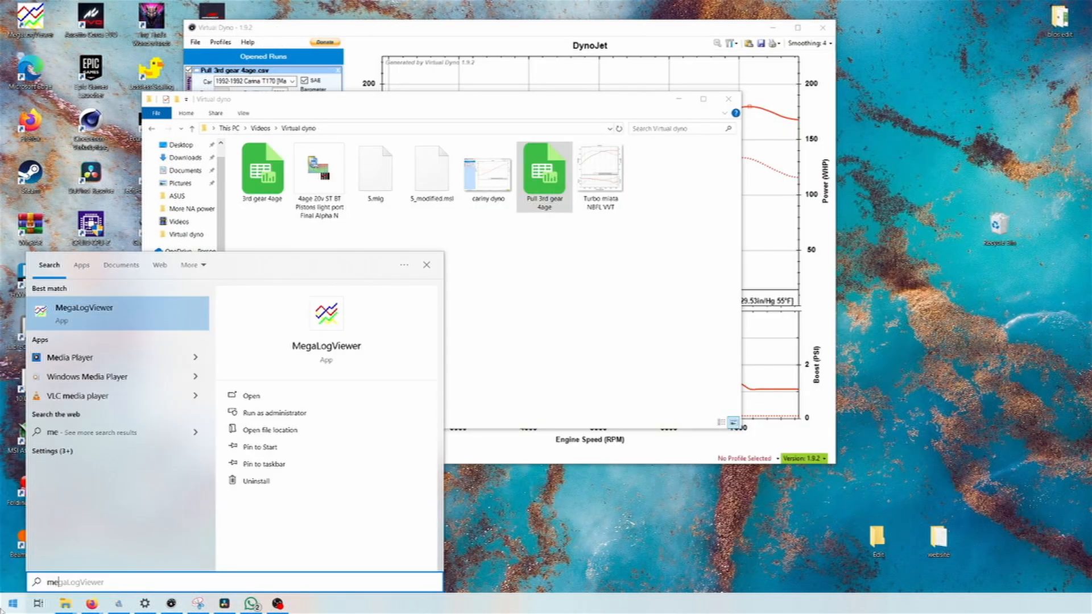
key(Return)
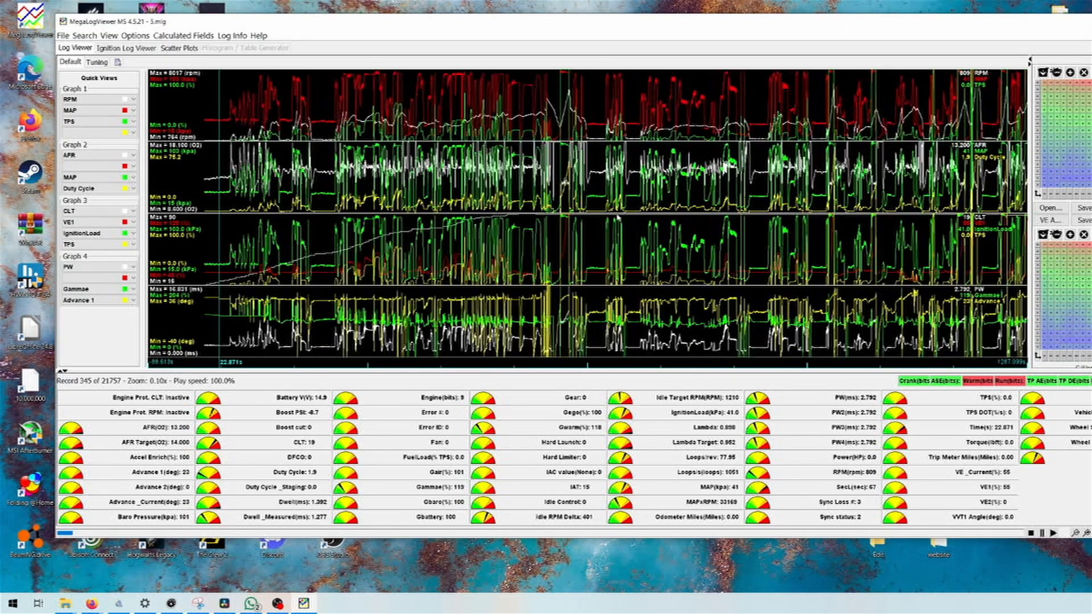
- Go to the end of the log and enlarge the graphs around the last full-throttle pulls
click(595, 302)
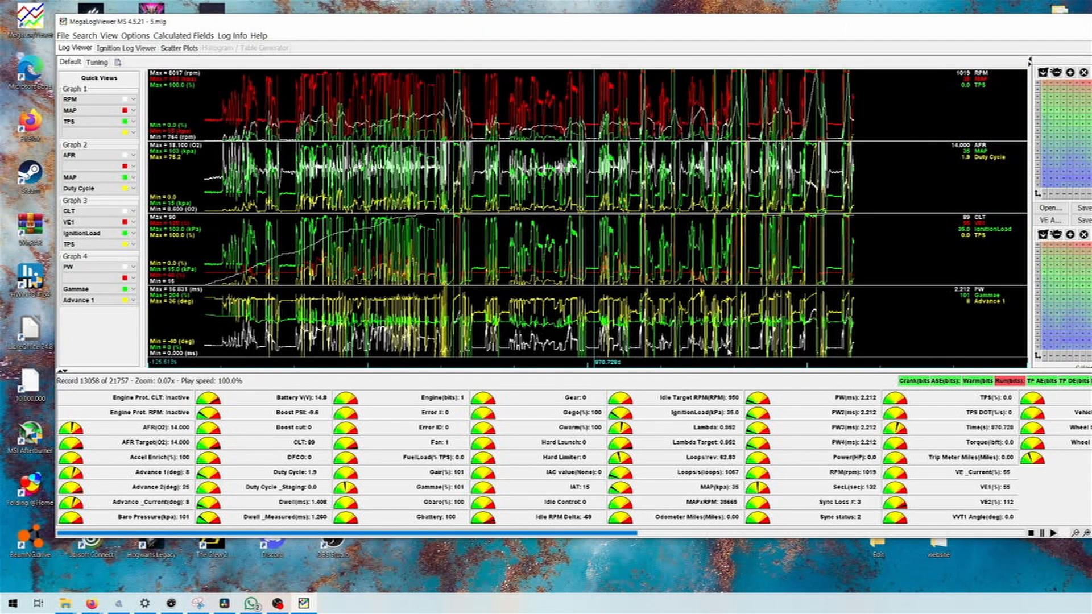
click(728, 353)
click(549, 332)
click(637, 334)
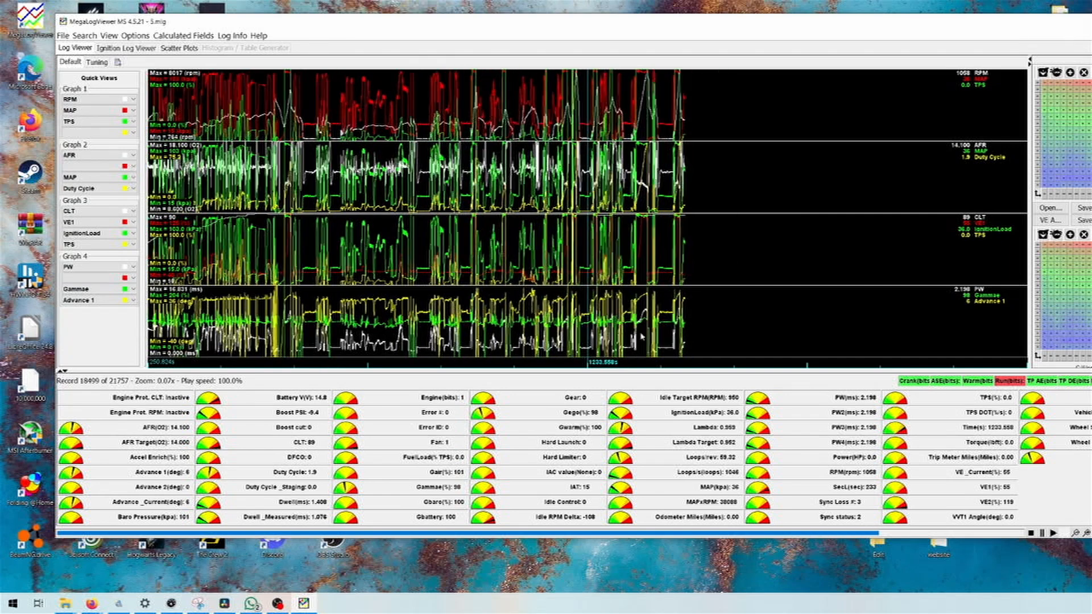
click(665, 333)
scroll(550, 323, up, 10)
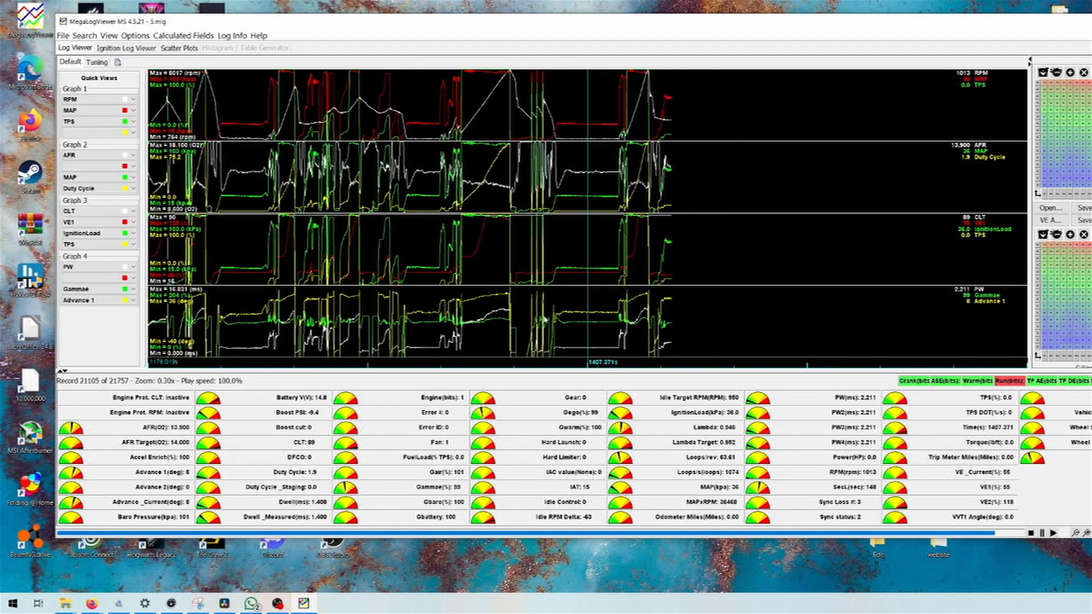
scroll(497, 241, up, 3)
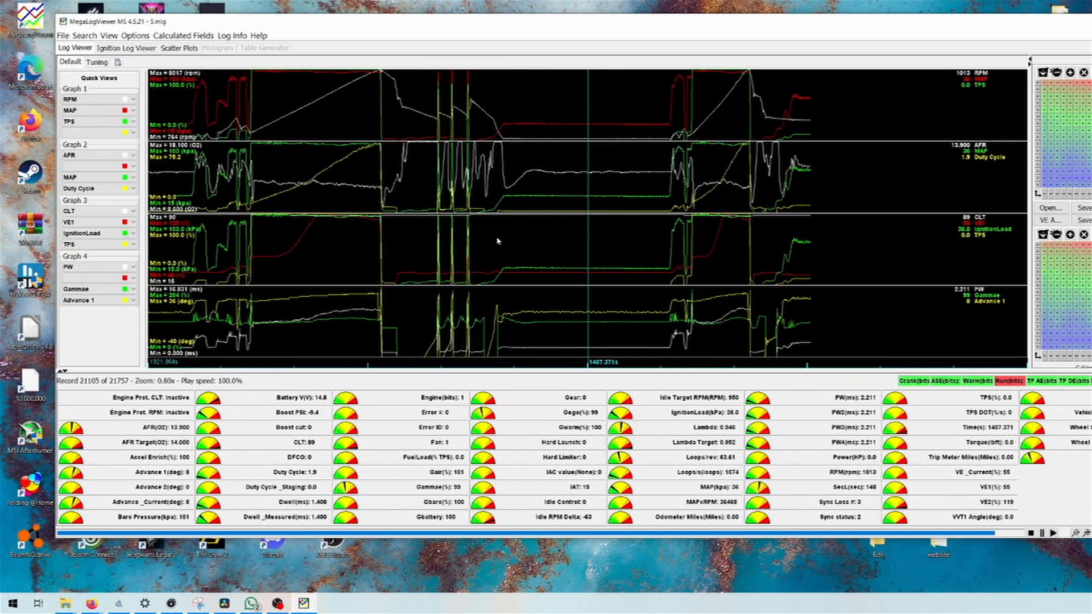
- Centre the graphs on the start of the longer full-throttle pull near the log's end and enlarge it
click(468, 131)
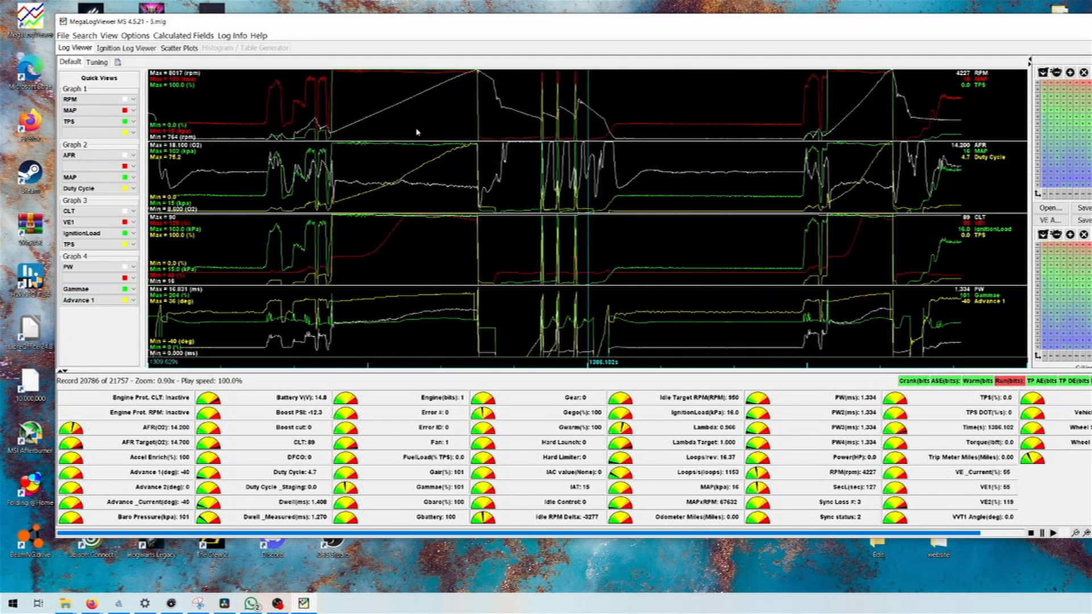
click(419, 137)
click(547, 136)
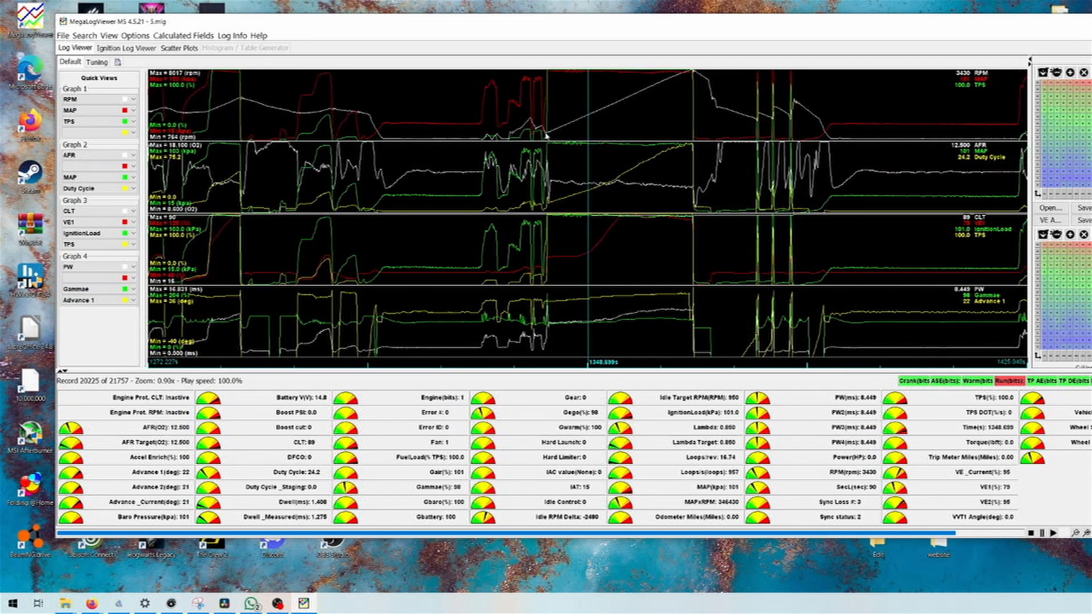
click(567, 126)
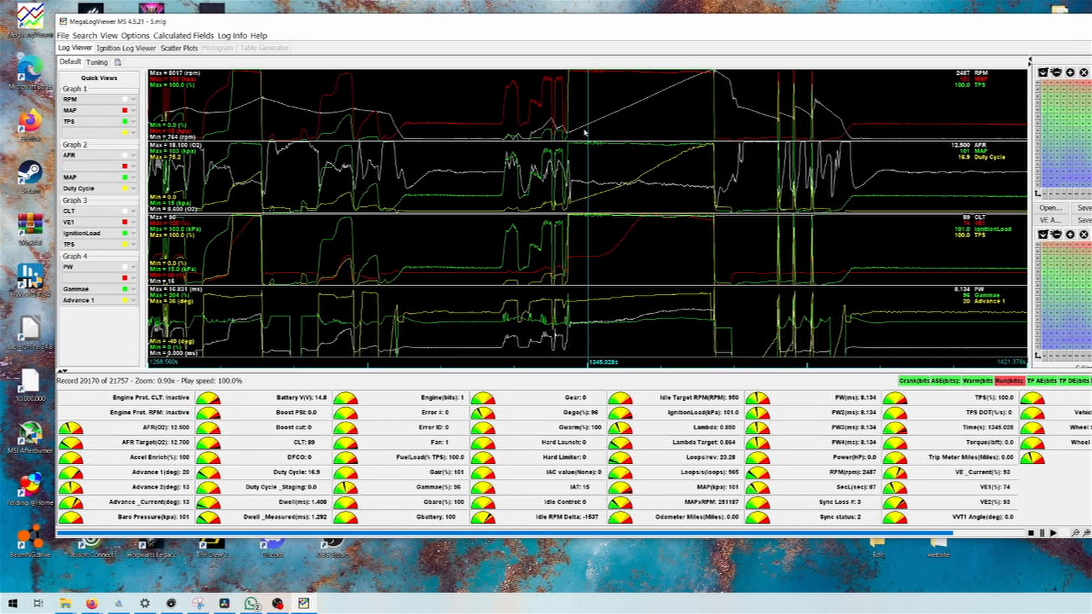
scroll(584, 133, up, 2)
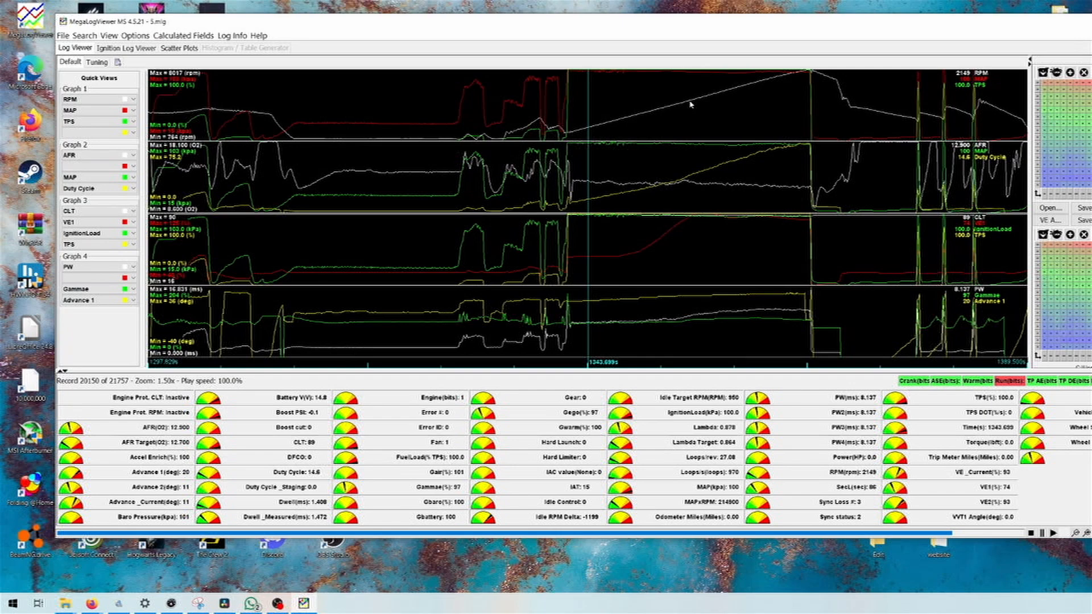
- Examine the RPM, throttle and AFR traces from the start of the long pull through to its end
click(583, 124)
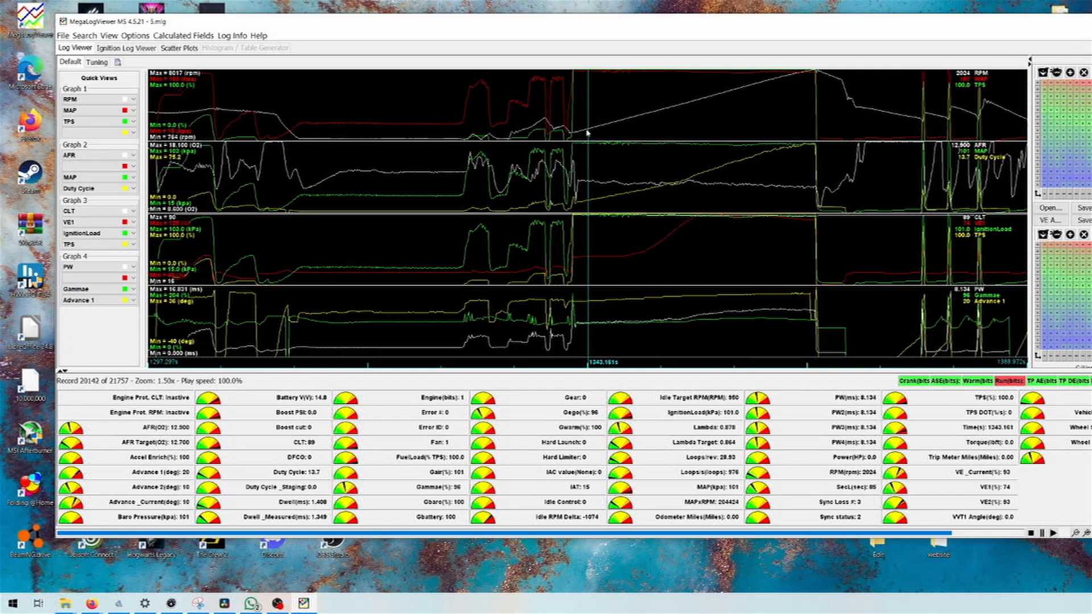
click(576, 132)
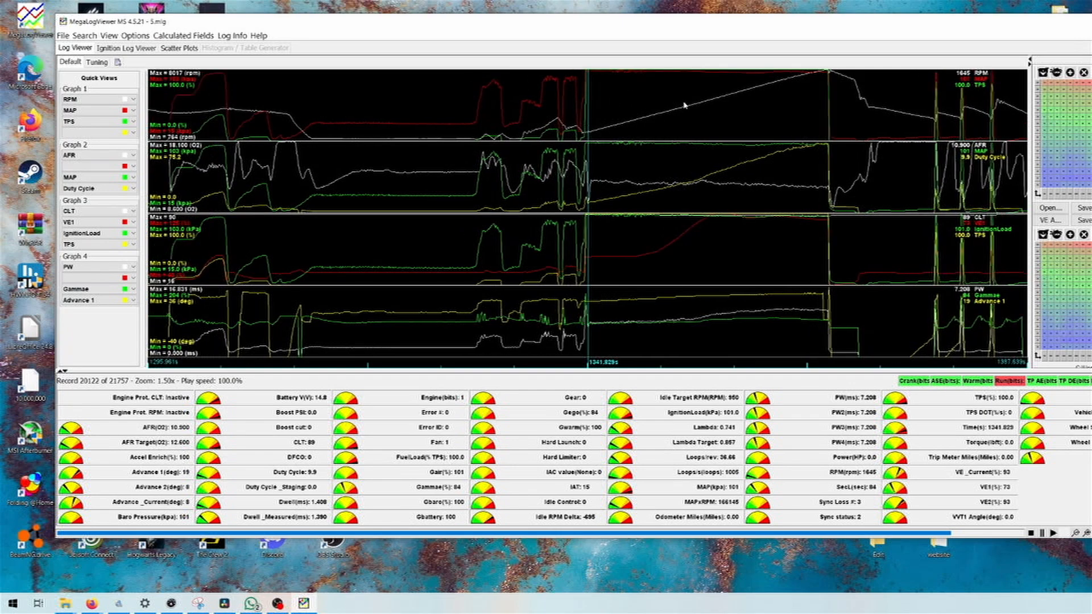
click(825, 83)
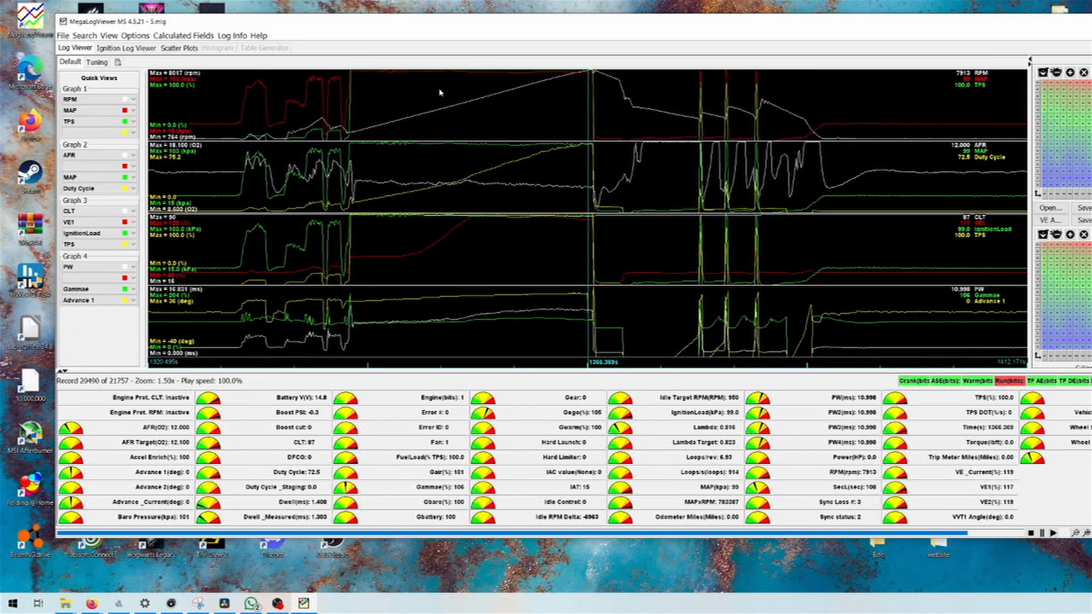
click(461, 95)
click(611, 107)
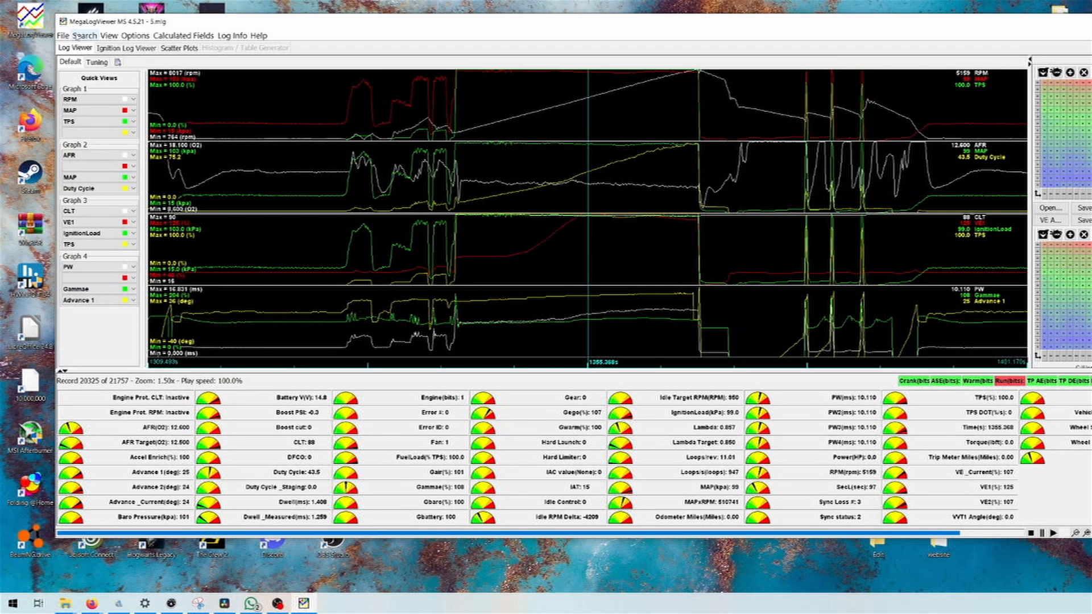
scroll(585, 118, up, 4)
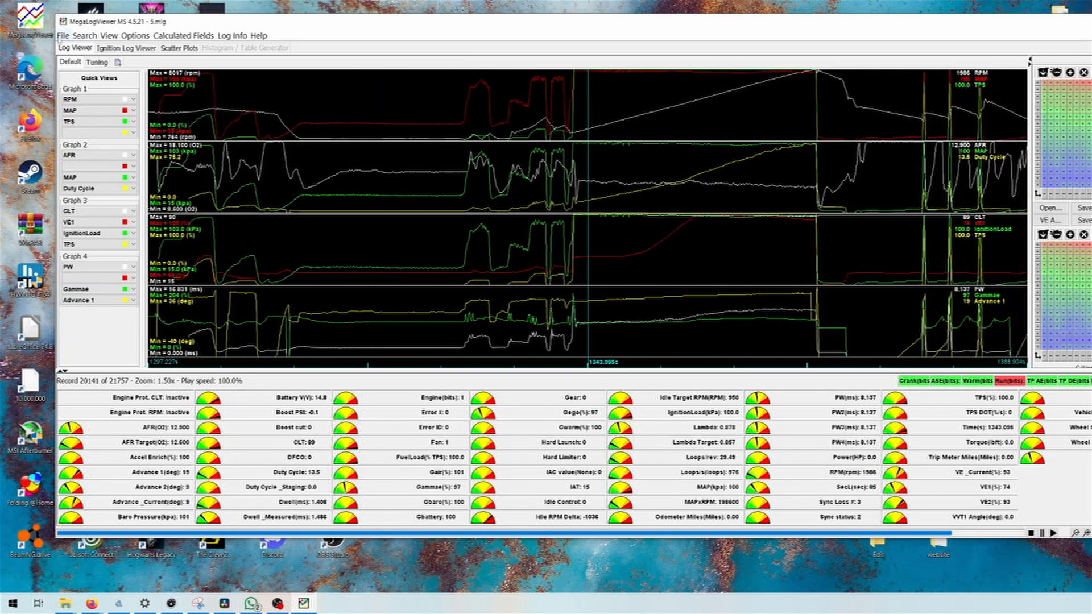
- Export the loaded log as the ASCII data log 5_modified.msl in the Virtual dyno folder
click(63, 35)
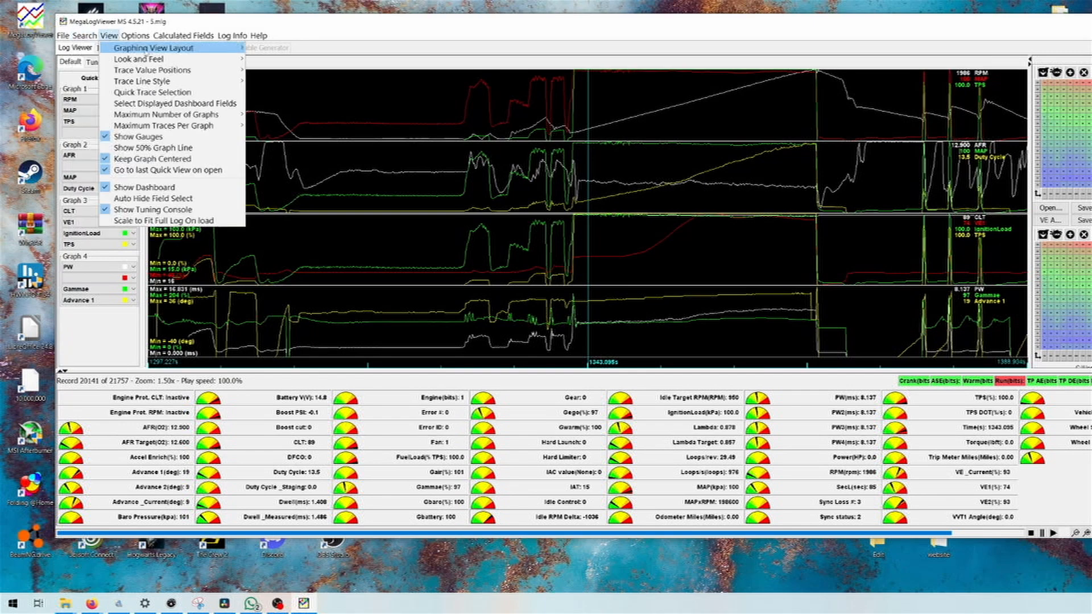
mouse_move(74, 39)
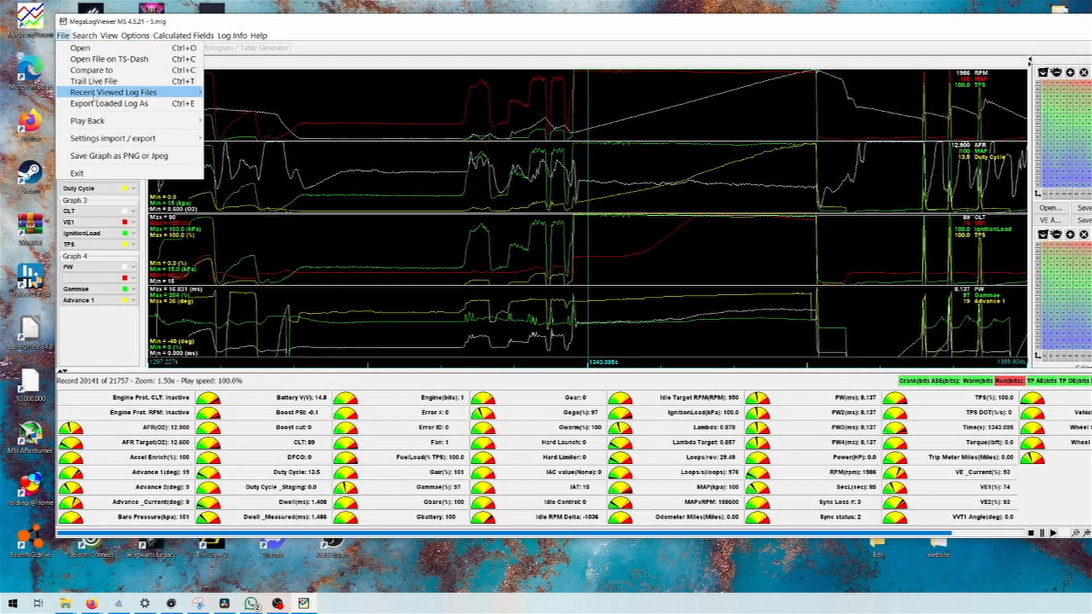
click(105, 105)
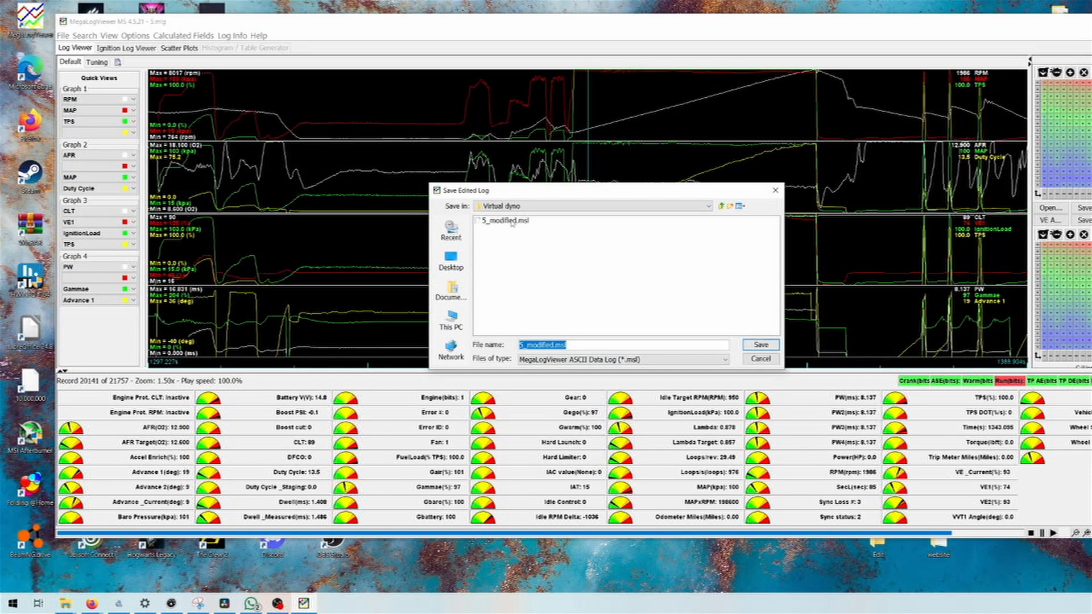
click(761, 344)
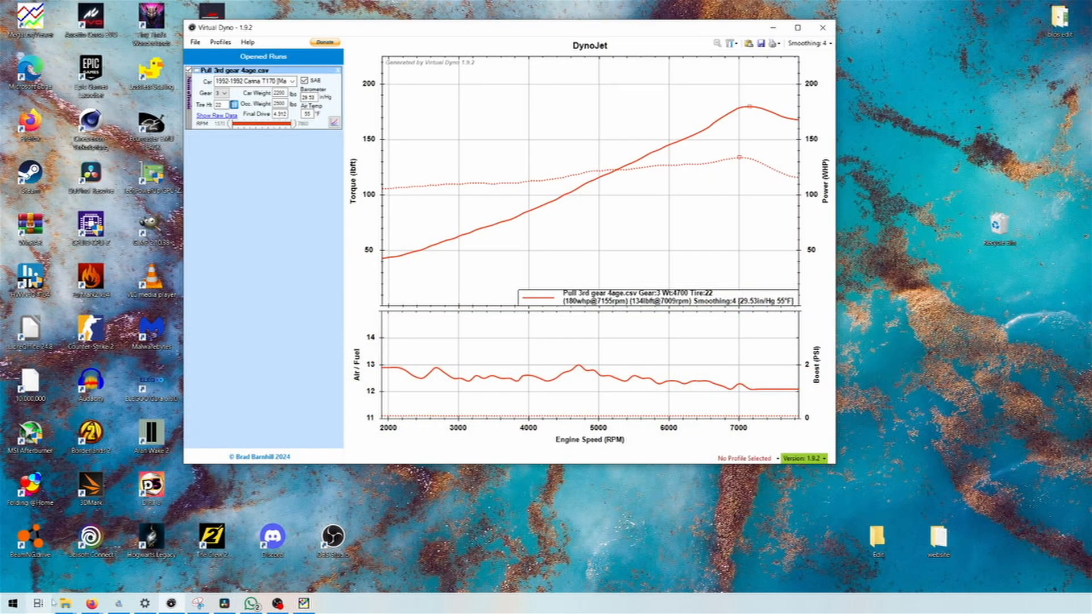
- Open the exported 5_modified.msl log in LibreOffice Calc and look over its first rows
mouse_move(65, 603)
click(54, 547)
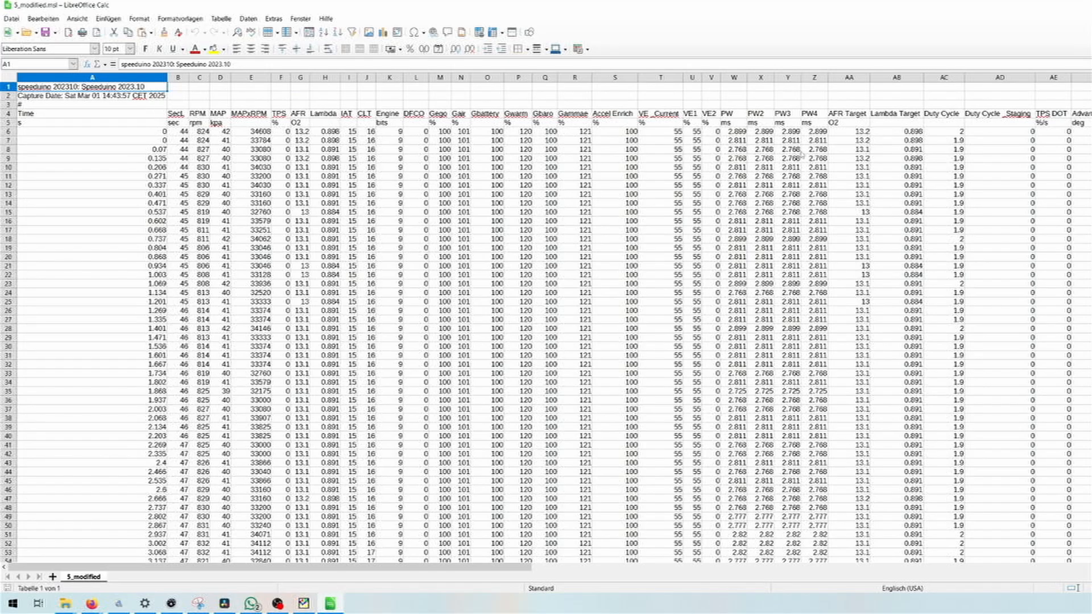
scroll(802, 154, down, 5)
scroll(982, 236, up, 5)
key(Down)
key(Down)
key(Down)
key(Down)
key(Down)
key(Down)
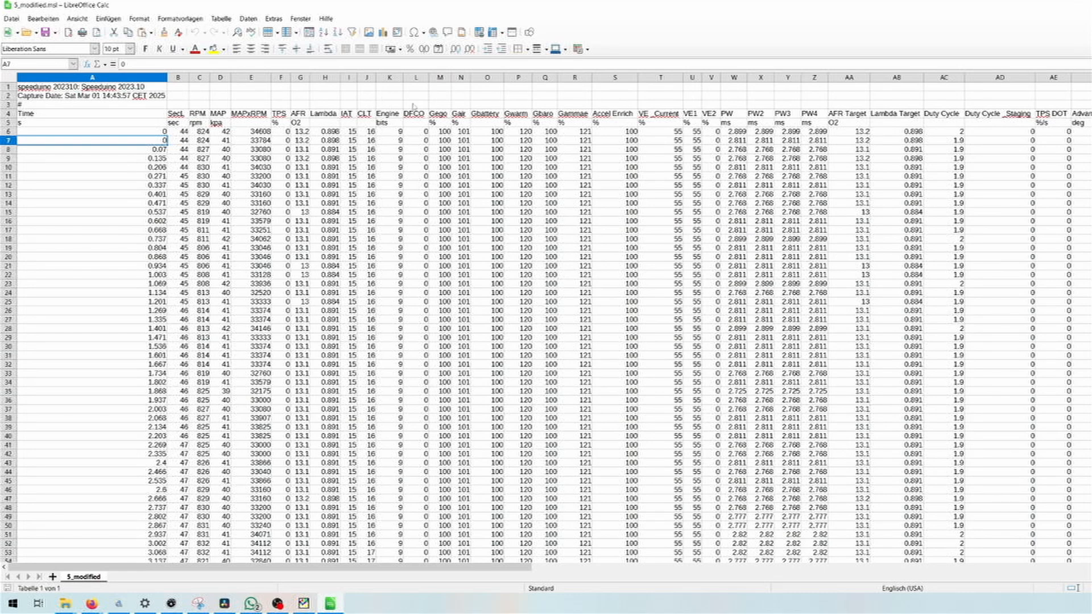
- Inspect the TPS column, the information lines in A1:A3 and the column name and unit rows below them
click(279, 77)
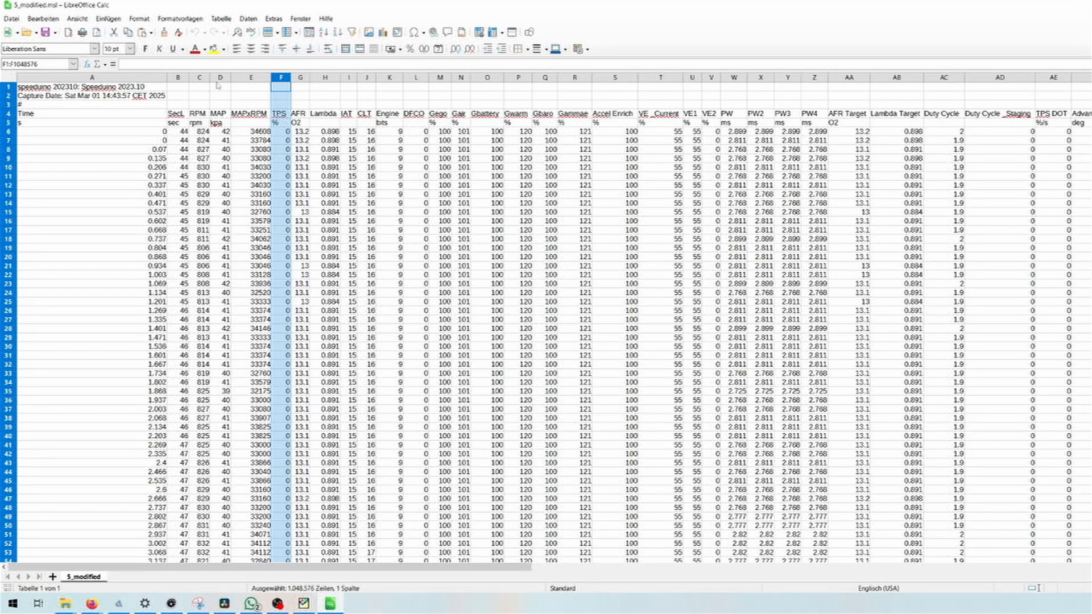
click(159, 104)
drag(159, 105, 17, 106)
click(98, 97)
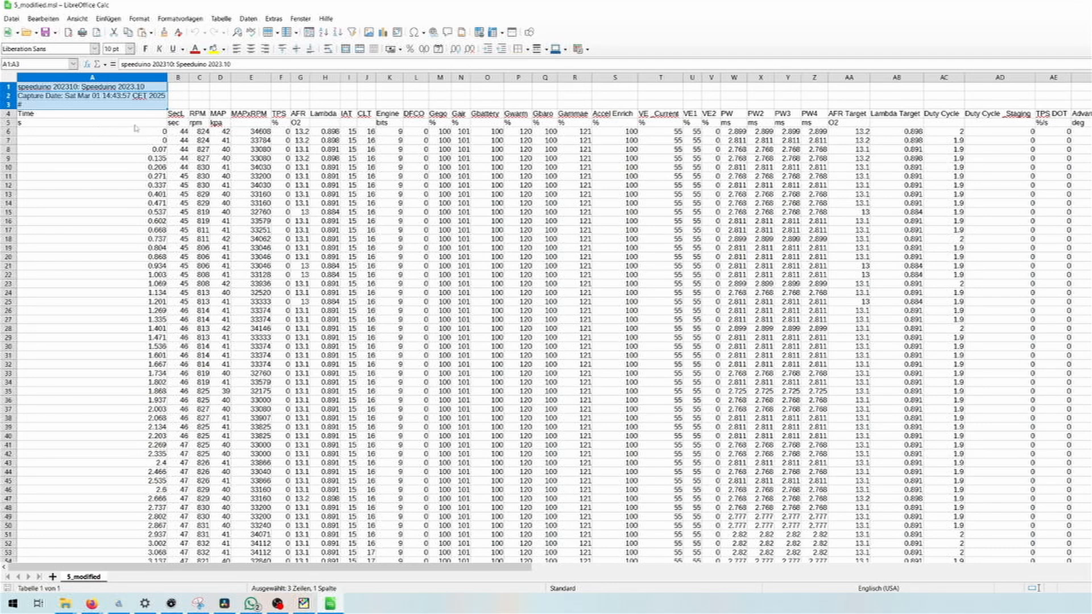
click(116, 117)
drag(79, 106, 80, 88)
click(241, 123)
click(485, 142)
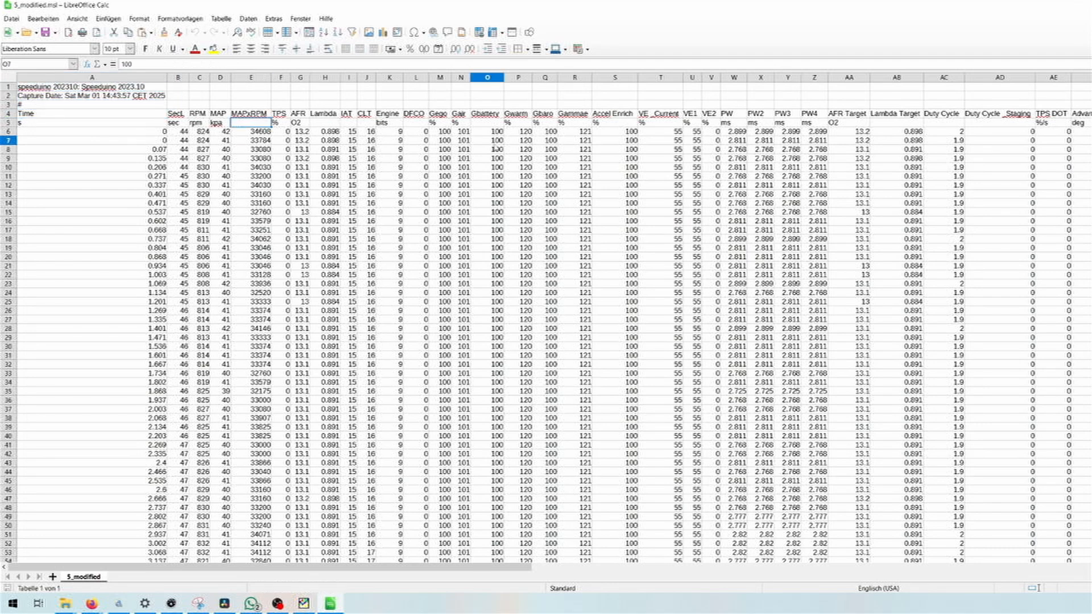
- Highlight the TPS column and find where the throttle reaches 100 % near the end of the log
click(281, 77)
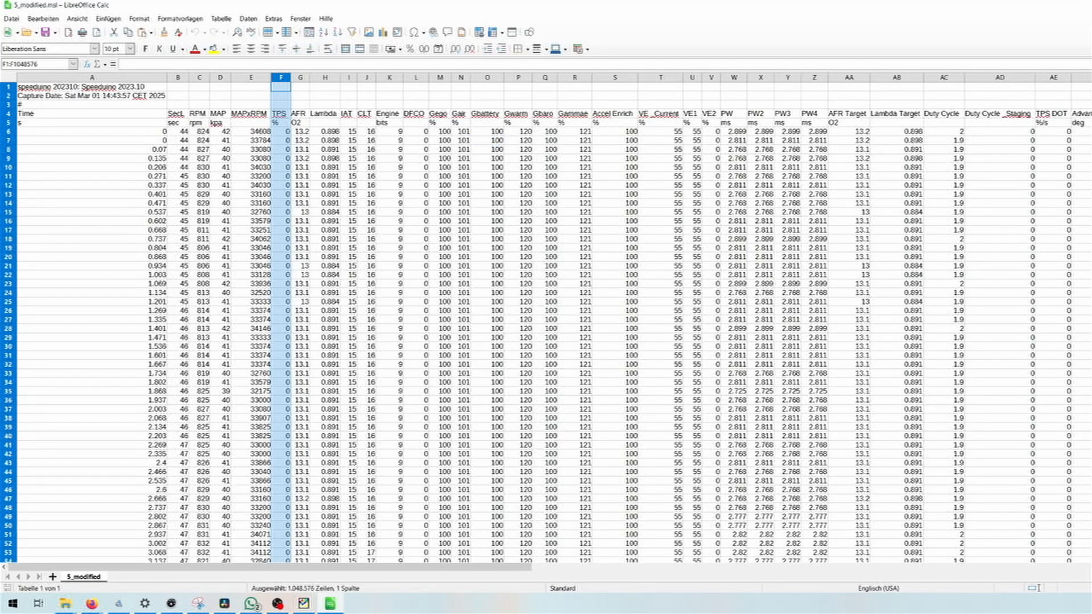
scroll(546, 324, down, 20)
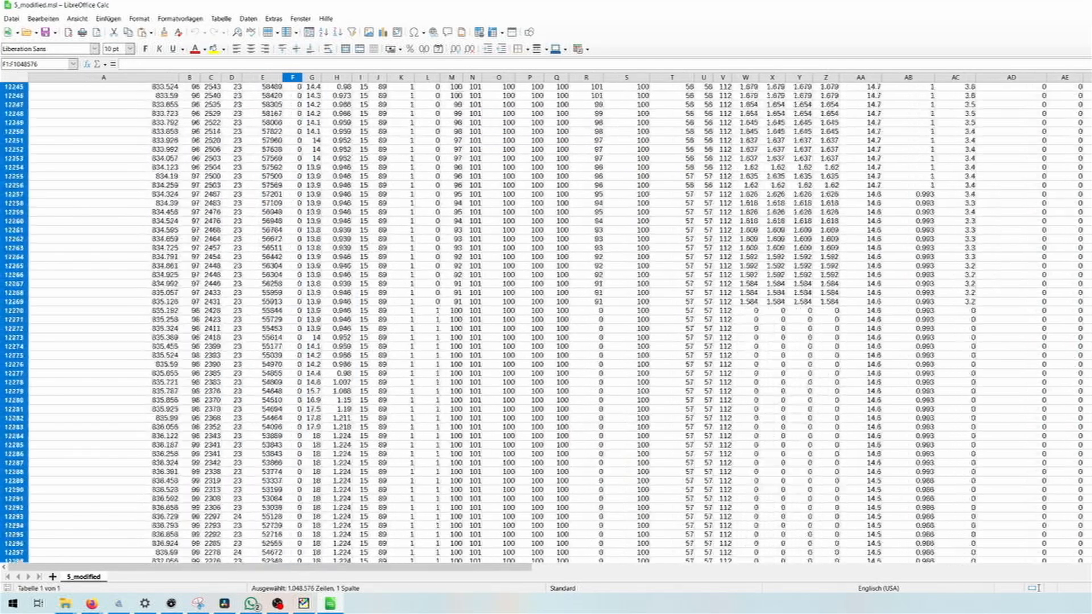
scroll(546, 324, down, 20)
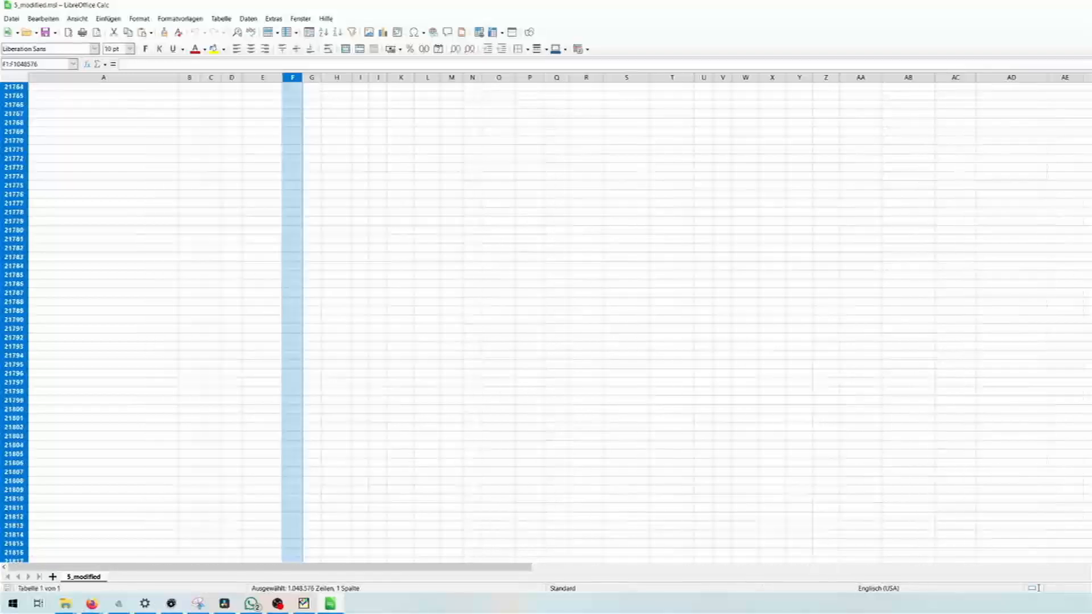
scroll(545, 324, up, 20)
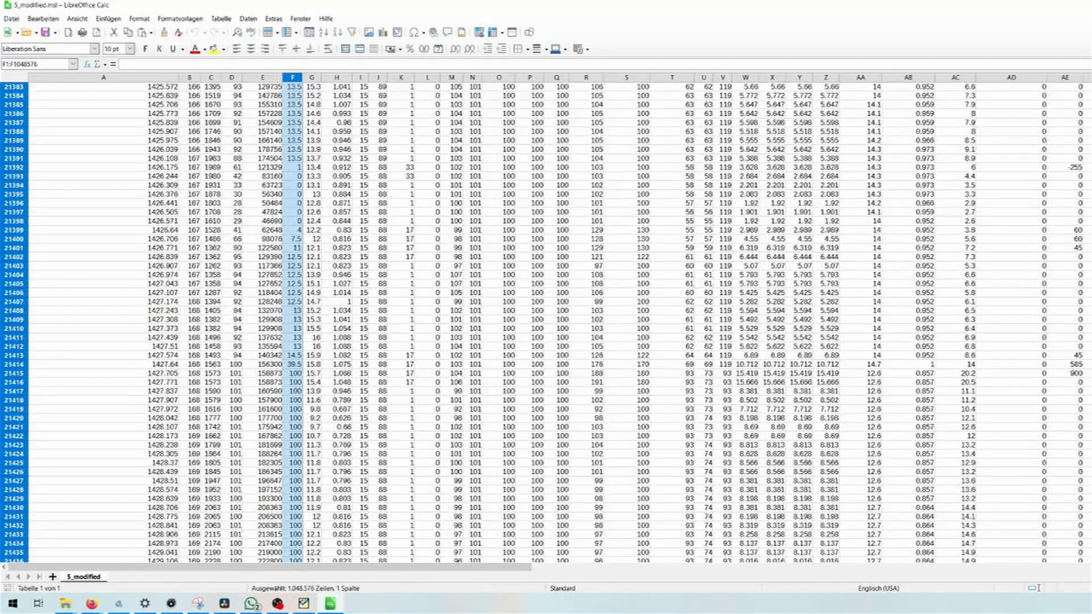
scroll(570, 361, up, 13)
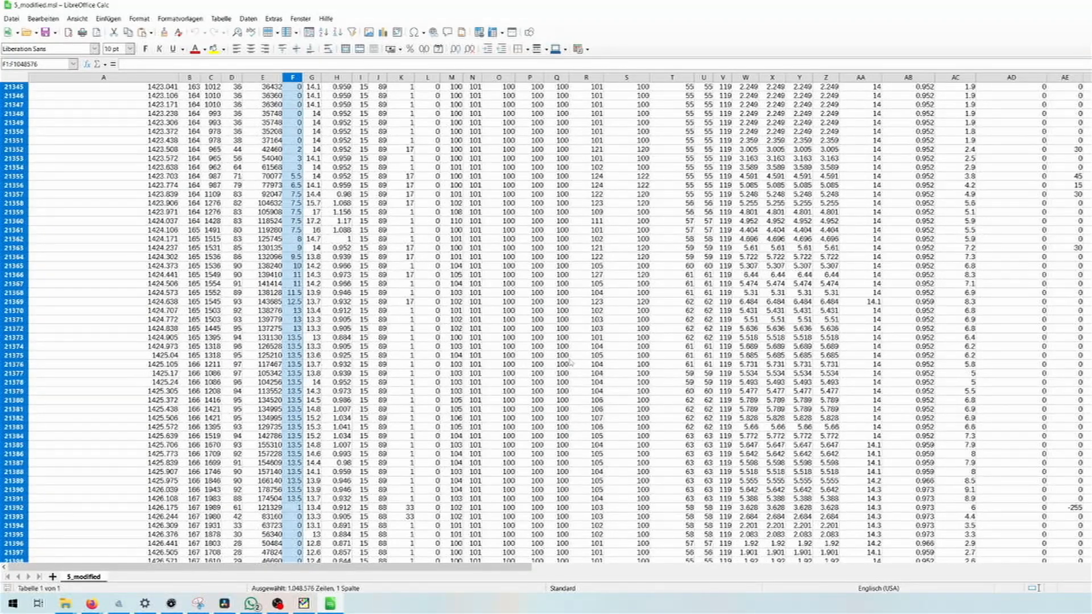
scroll(570, 361, down, 15)
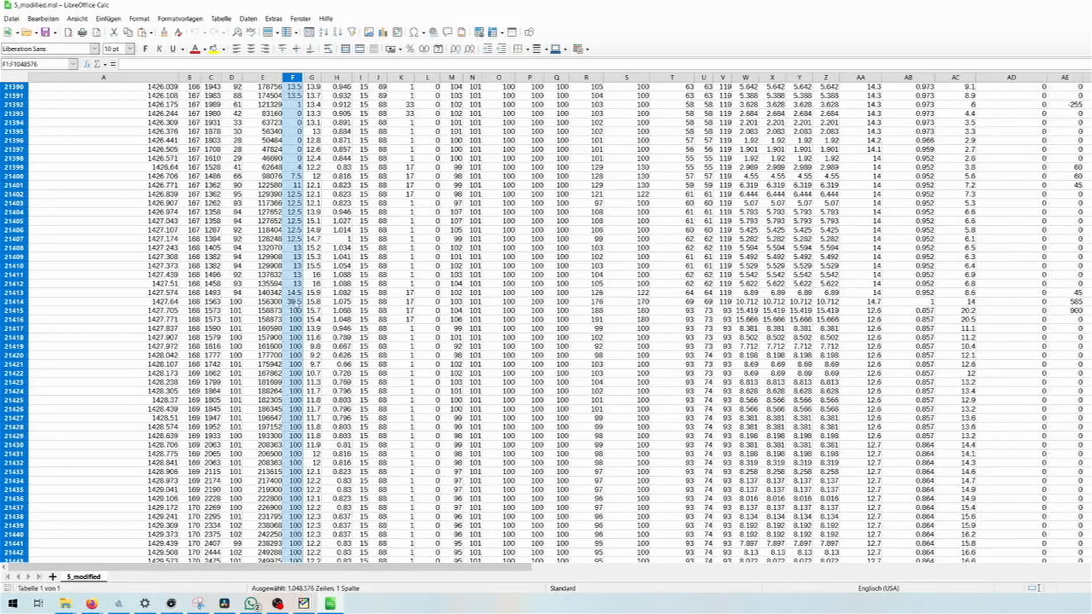
- Mark the RPM cell C21415 at the start of the full-throttle pull and follow the rows to the pull's end
click(204, 313)
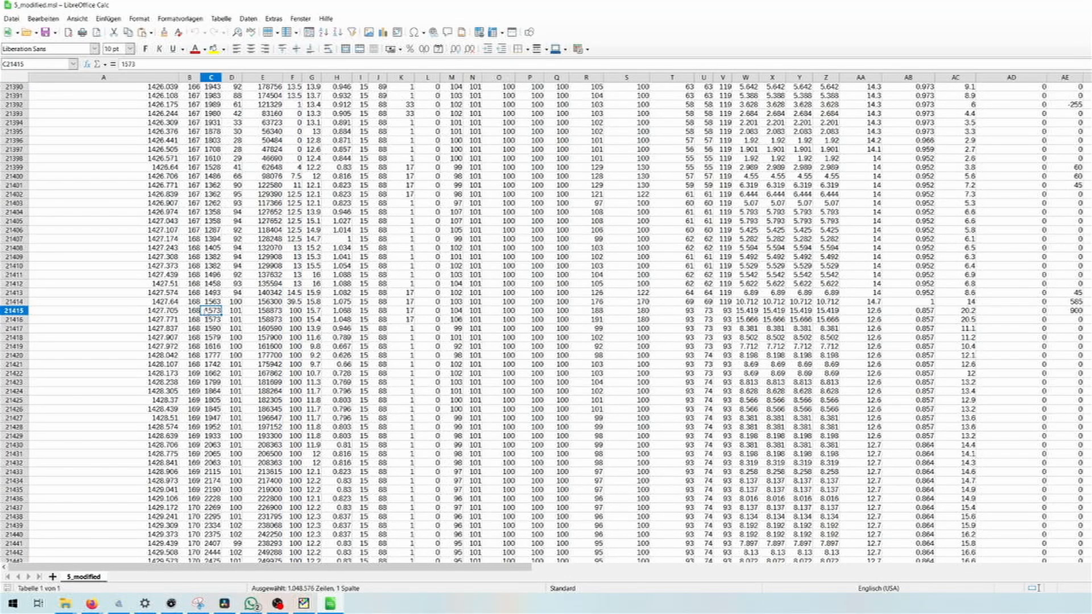
scroll(294, 318, down, 20)
scroll(295, 321, down, 6)
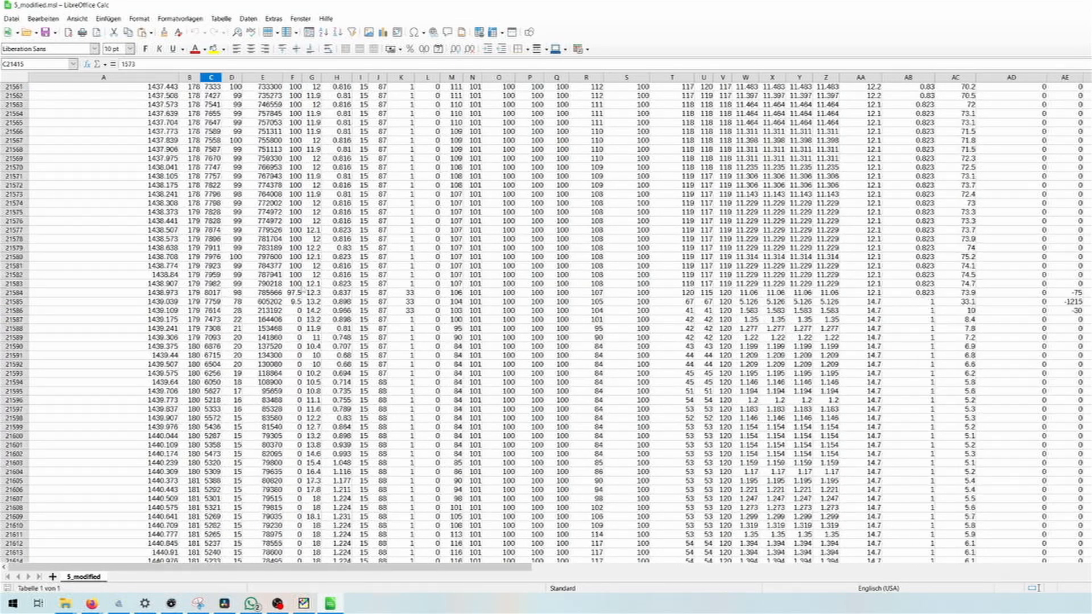
- Select the full-throttle pull in columns A to F, rows 21415 to 21583, and review the range
click(295, 283)
scroll(203, 288, up, 20)
shift+click(295, 113)
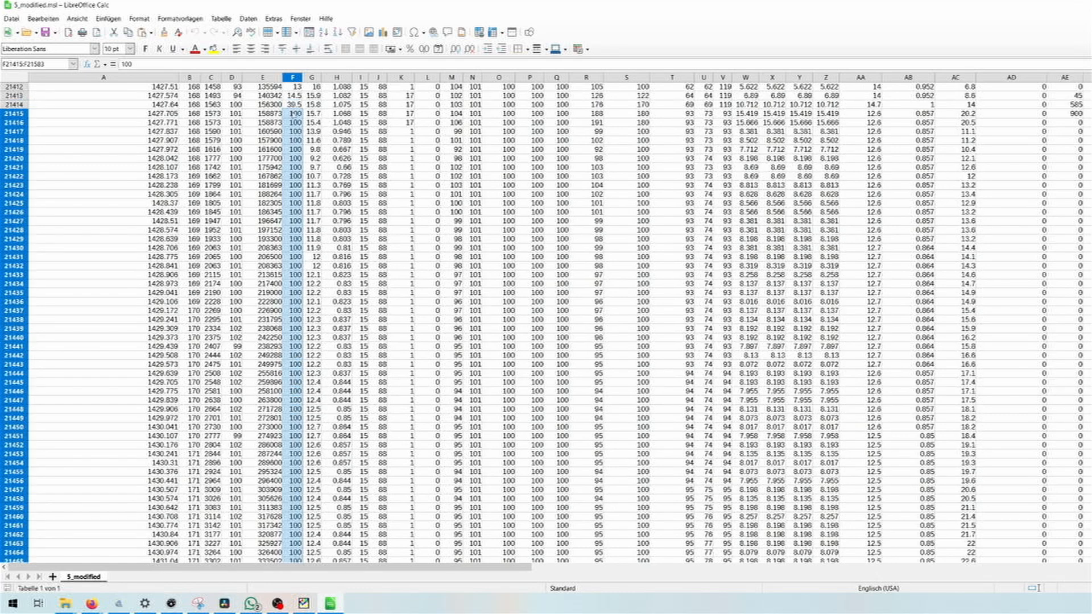
drag(294, 114, 126, 113)
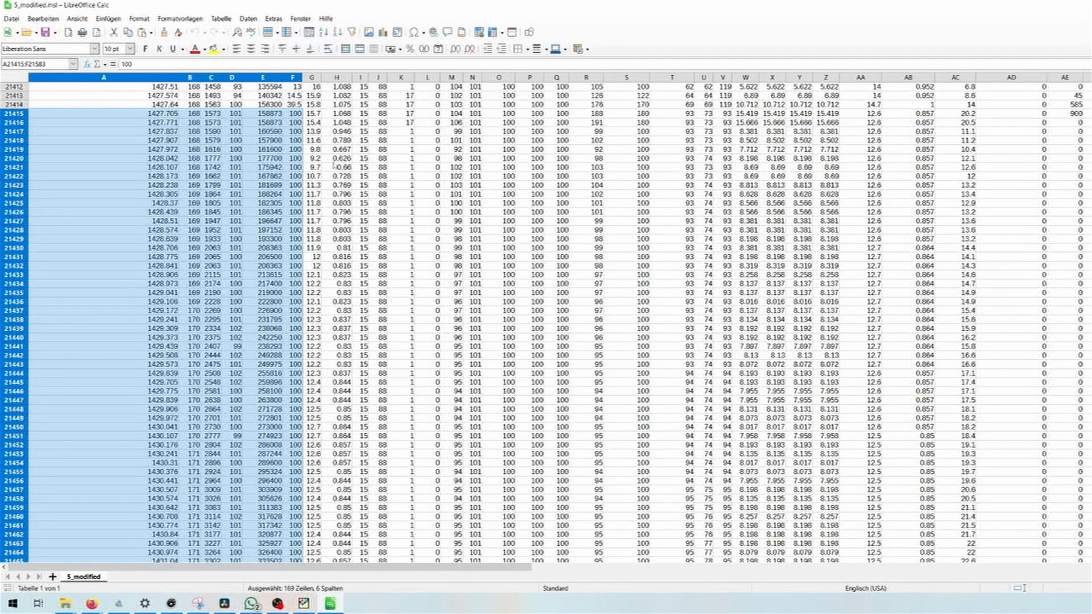
scroll(157, 150, down, 11)
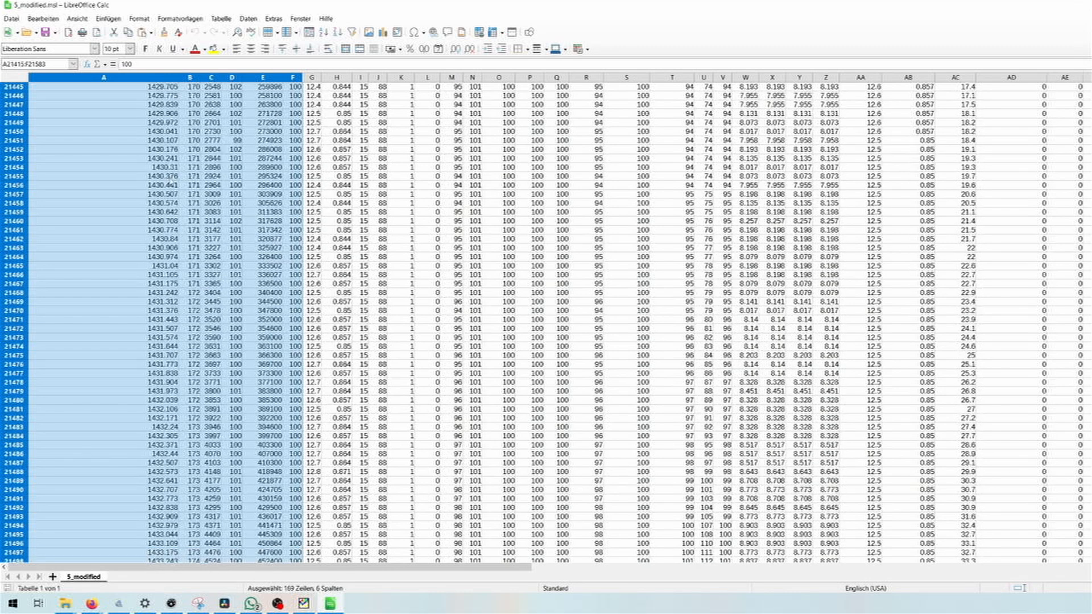
scroll(546, 321, down, 20)
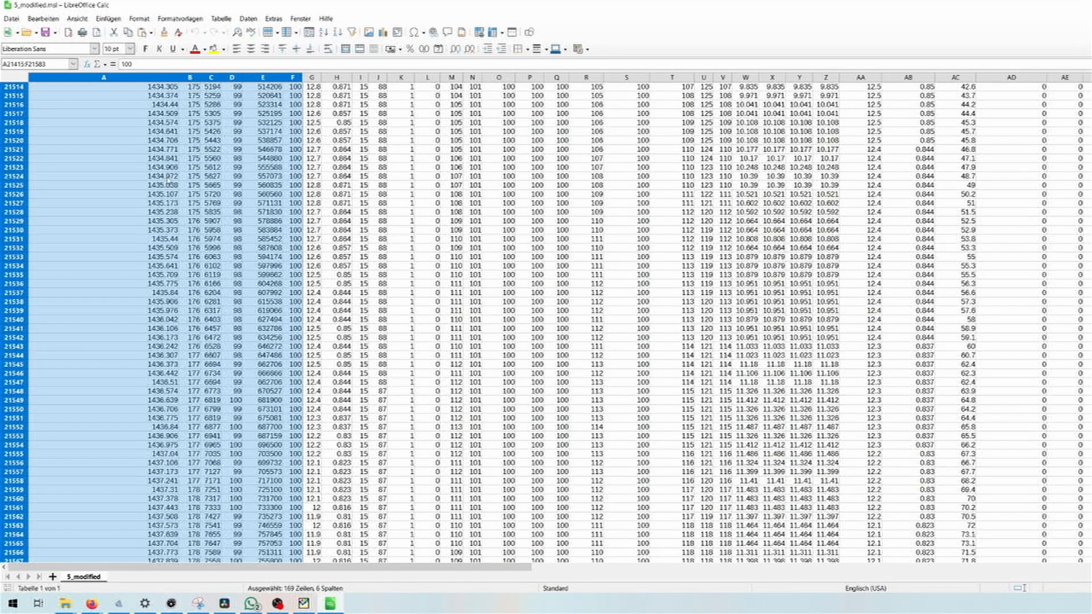
scroll(252, 187, up, 20)
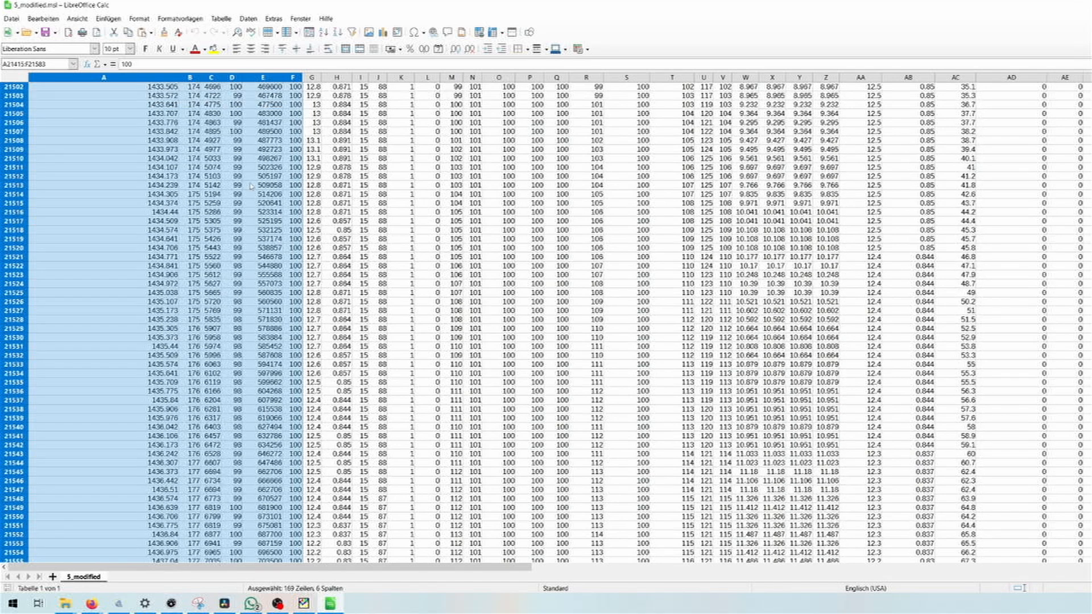
scroll(284, 151, up, 15)
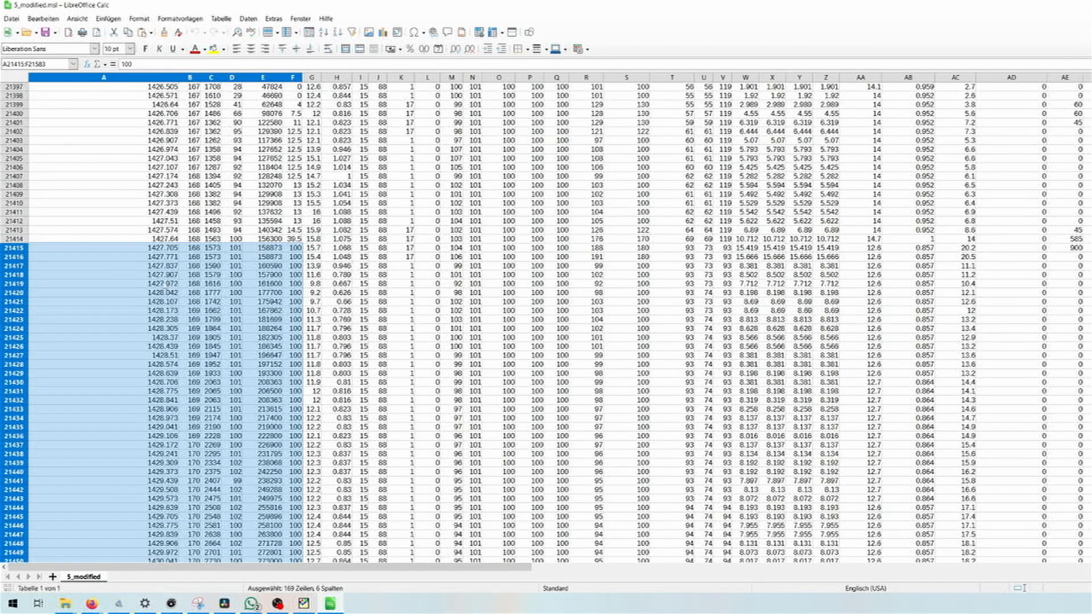
scroll(164, 286, down, 8)
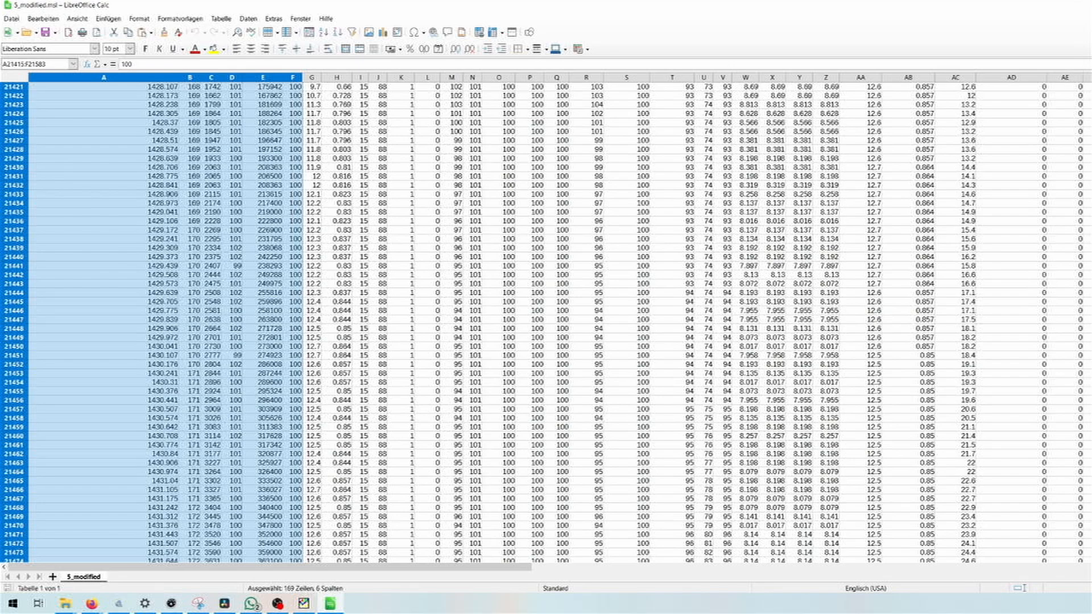
- Open Pull 3rd gear 4age.csv in Calc and select the row where TPS first reaches 100 %
click(26, 33)
double_click(472, 94)
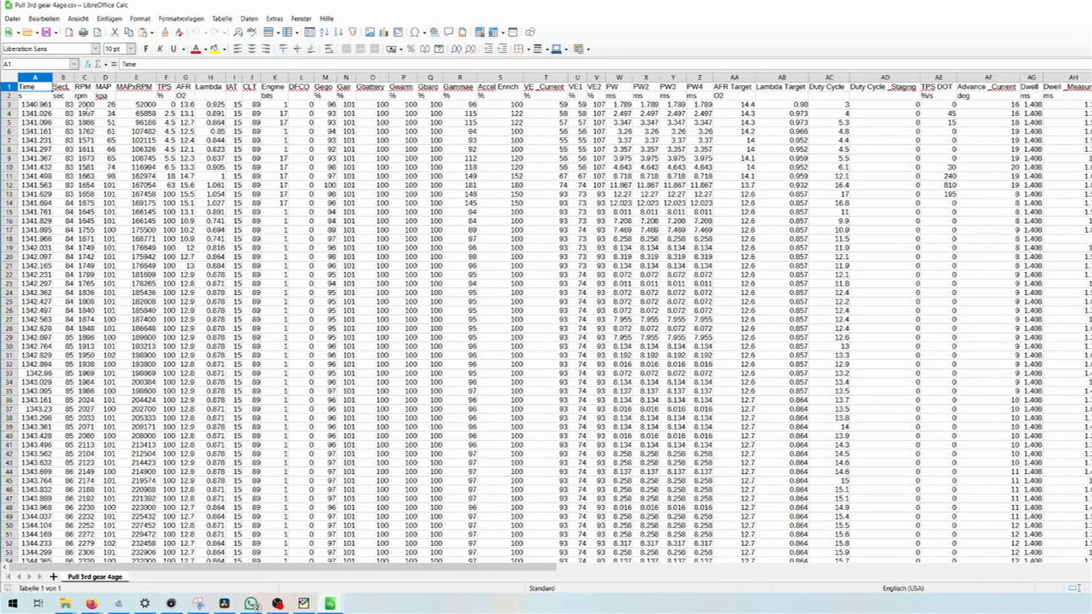
click(166, 87)
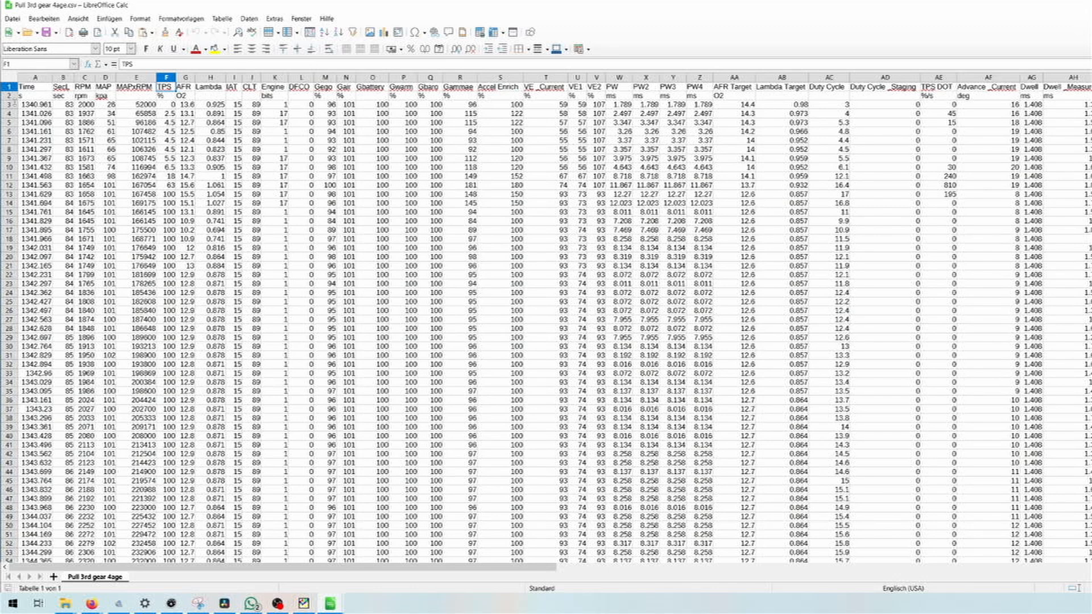
click(168, 193)
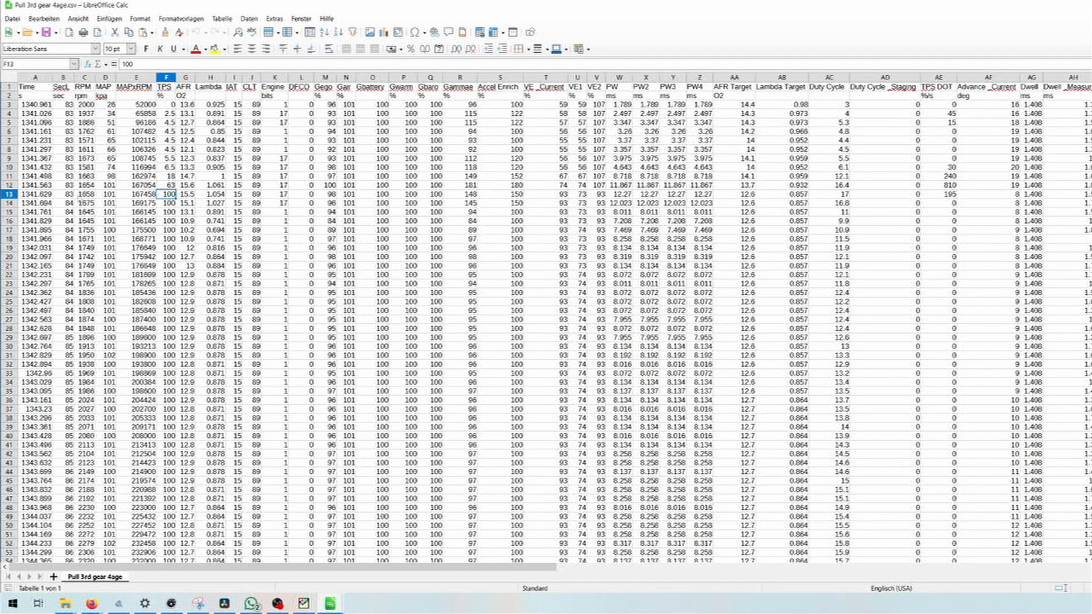
click(10, 194)
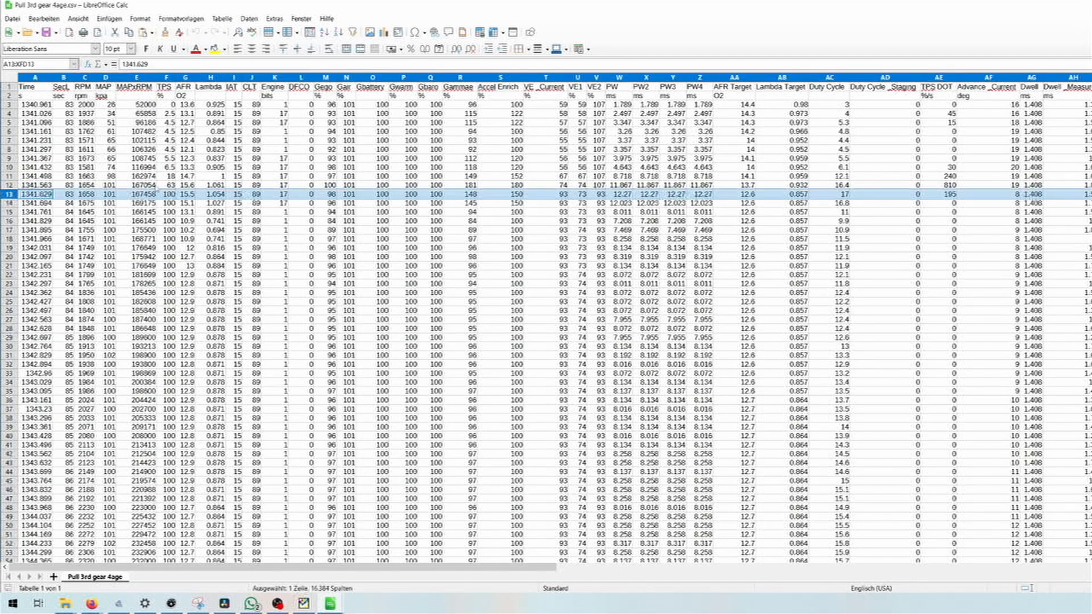
- Highlight the pull's data from C13 down through the log, and check the TPS, MAPxRPM and MAP cells in row 4
drag(84, 194, 314, 213)
scroll(313, 214, up, 16)
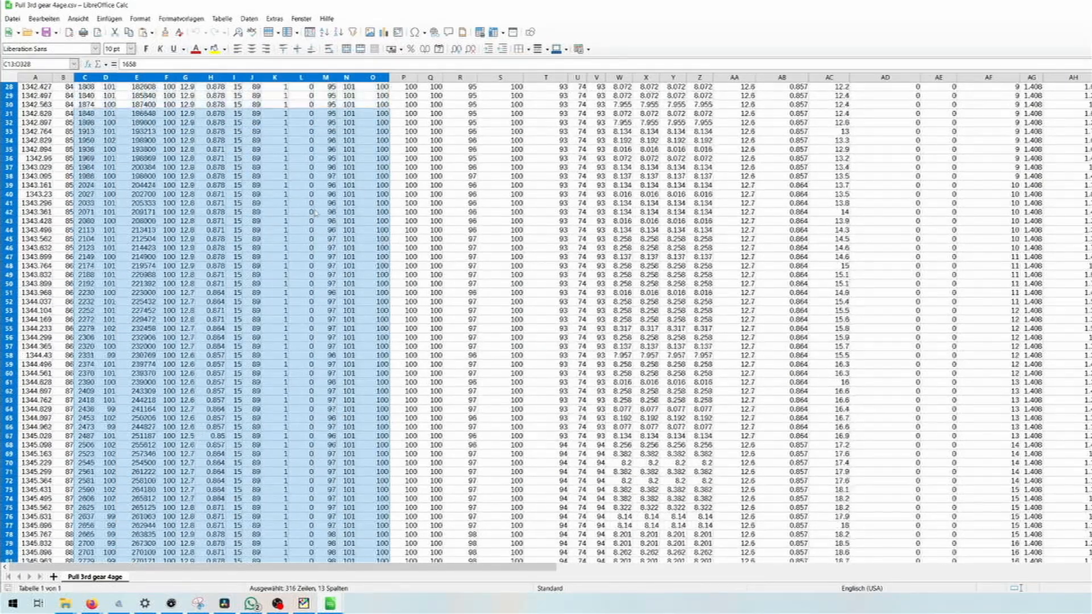
click(165, 113)
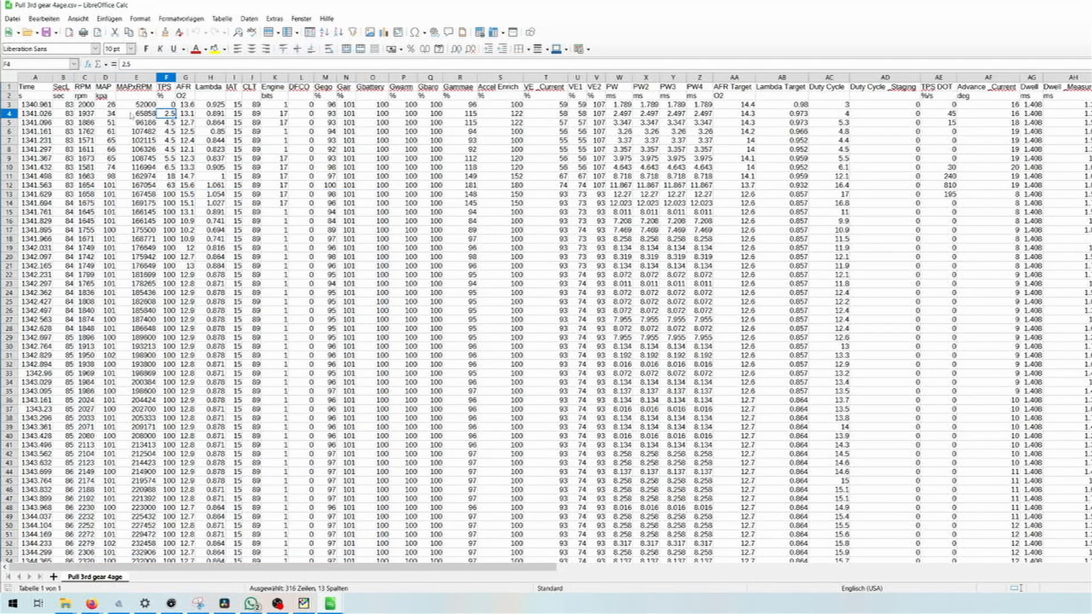
click(133, 117)
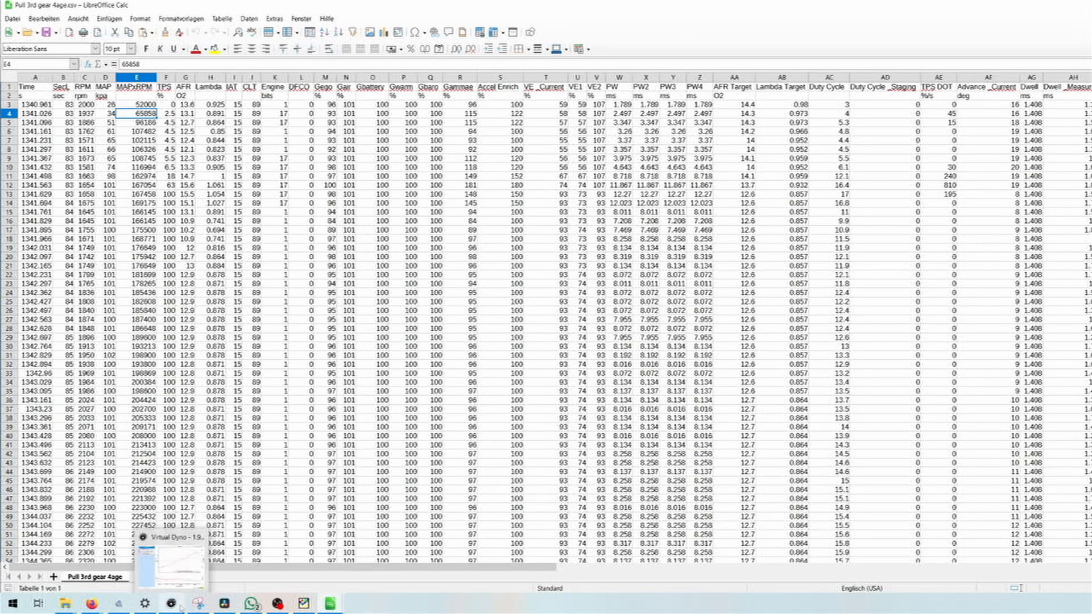
click(241, 113)
click(104, 114)
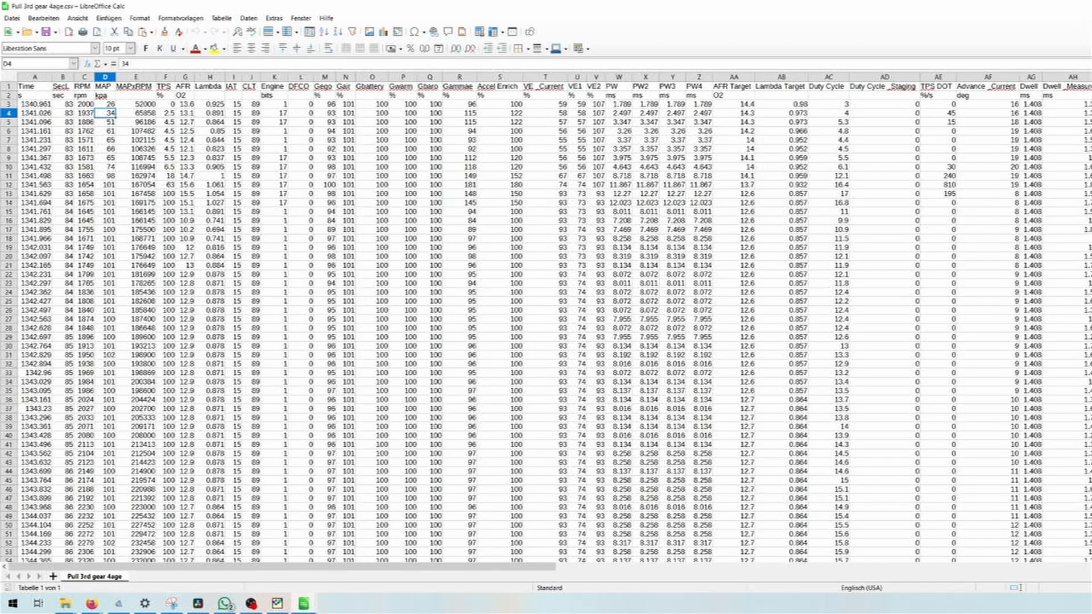
- Close the spreadsheets, launch Virtual Dyno and load the run Pull 3rd gear 4age.csv
key(ctrl+a)
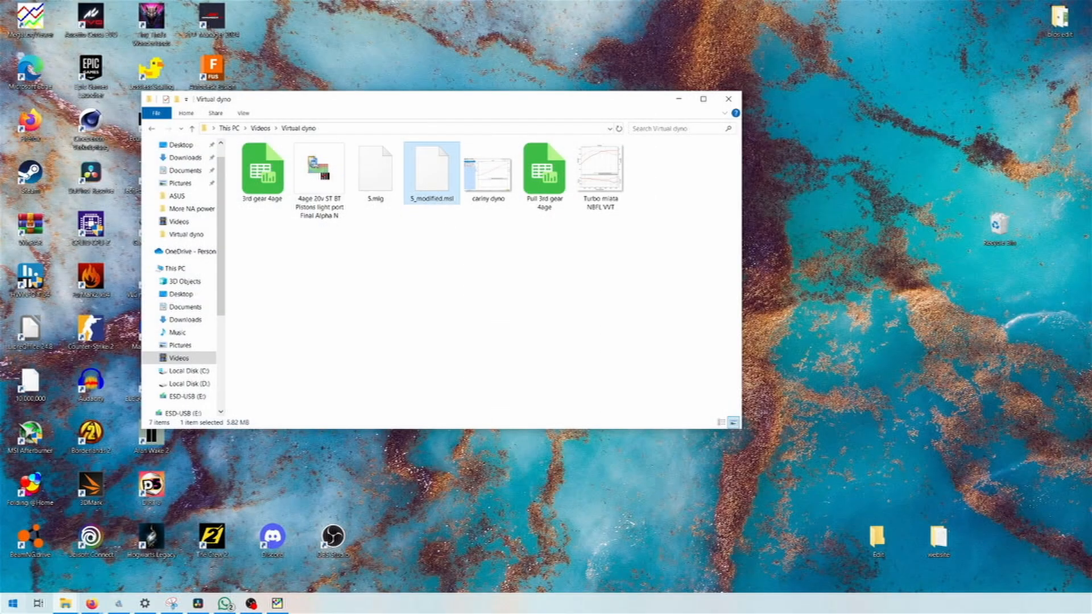
click(12, 604)
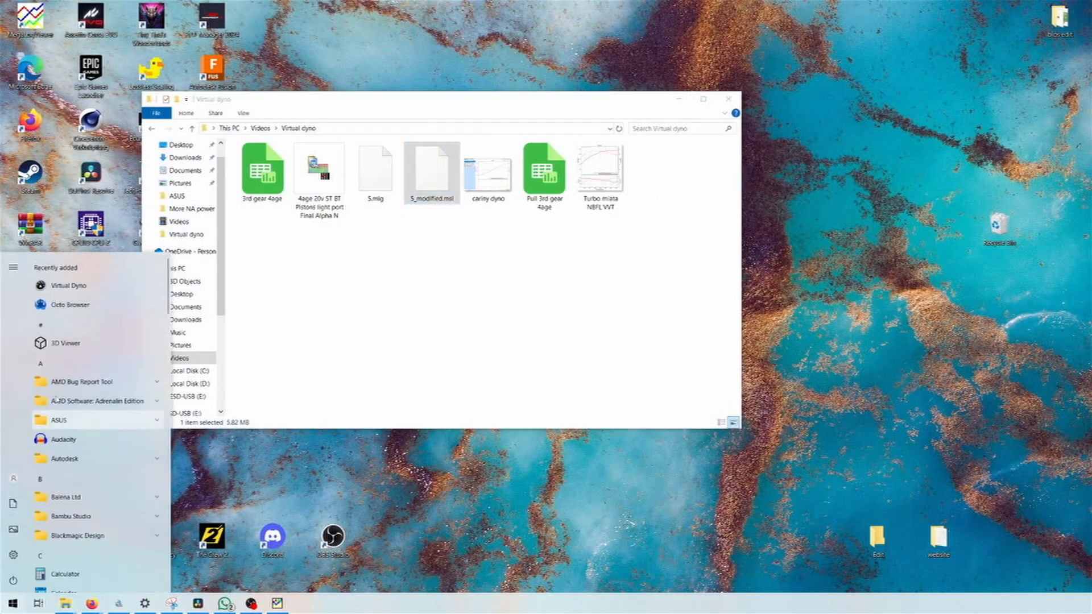
click(64, 289)
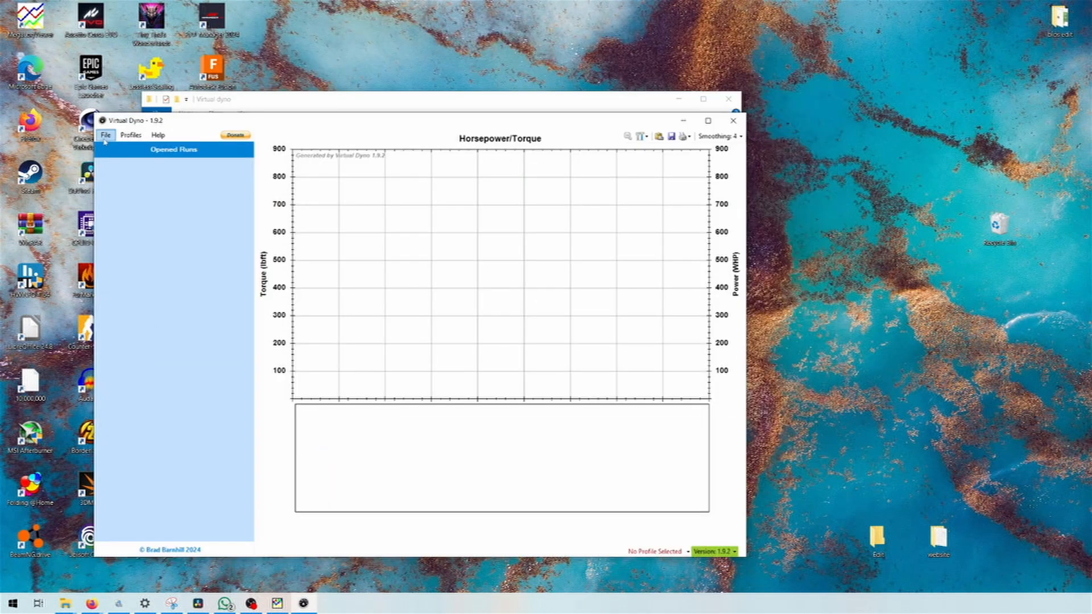
click(106, 136)
click(116, 146)
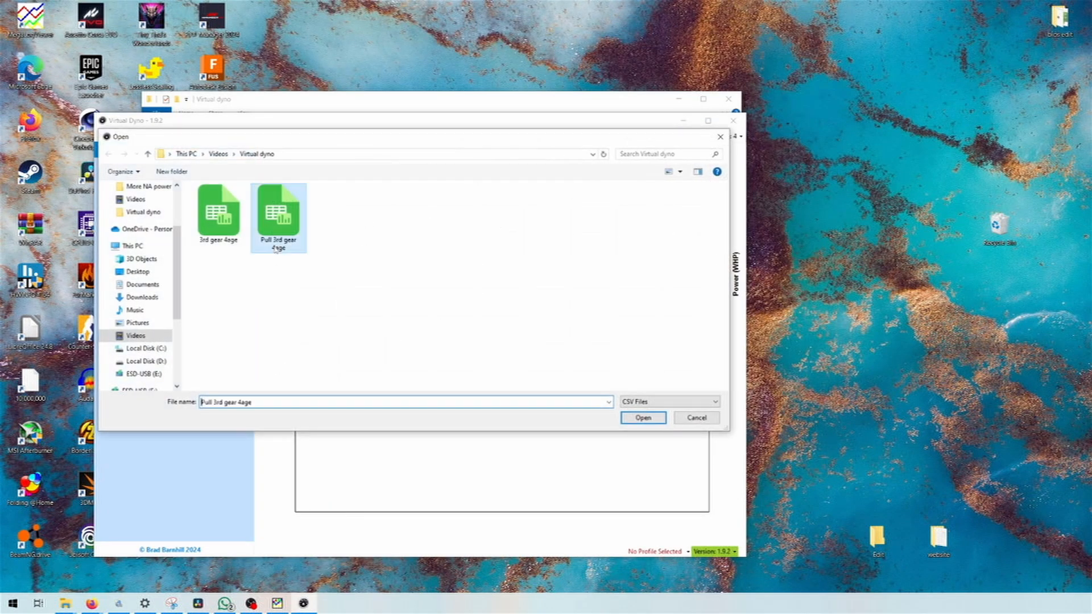
double_click(275, 245)
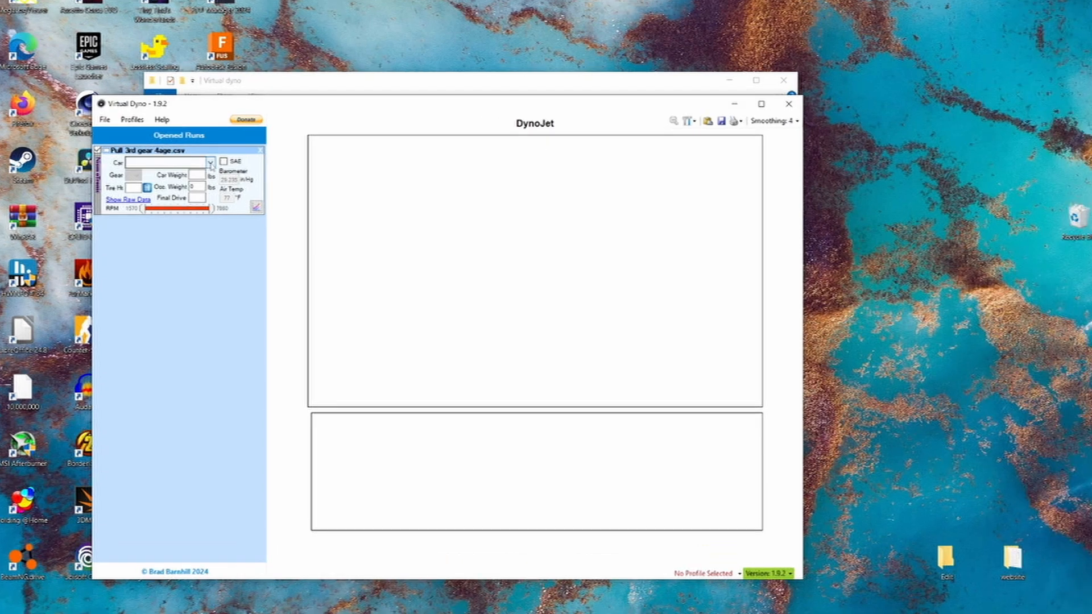
- Look through the car makes available for the run, including the Mazda Miata variants
click(211, 163)
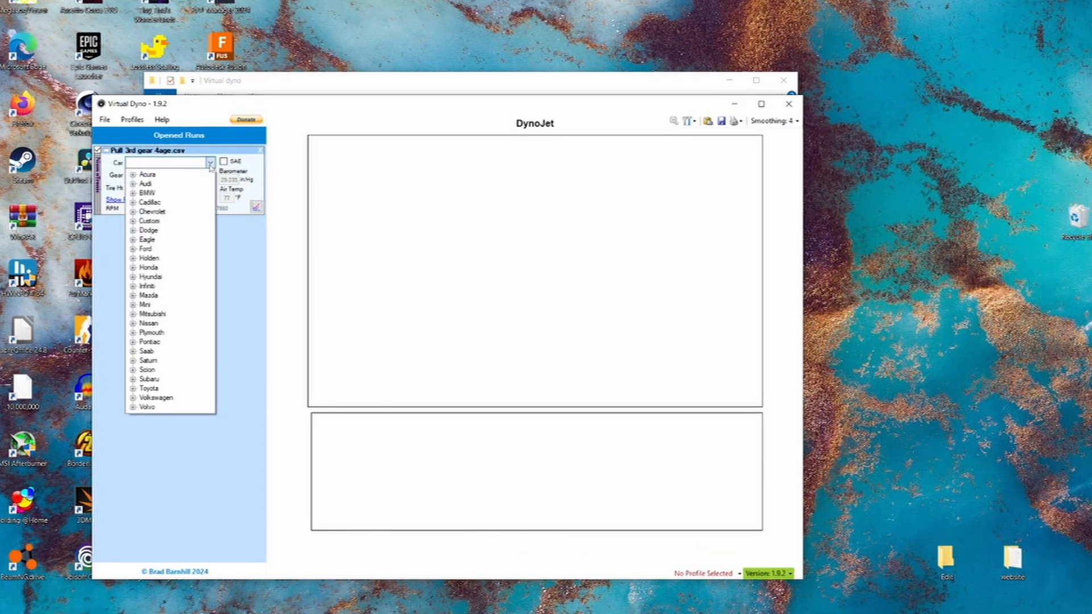
click(211, 163)
click(210, 163)
click(132, 297)
double_click(162, 323)
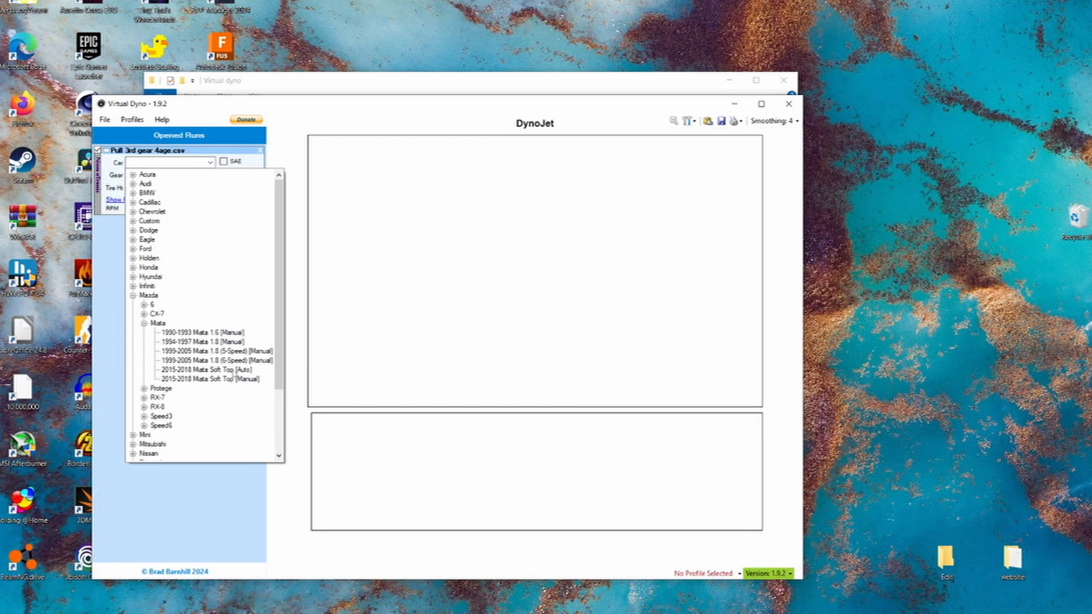
scroll(231, 378, down, 3)
scroll(175, 372, up, 3)
click(210, 163)
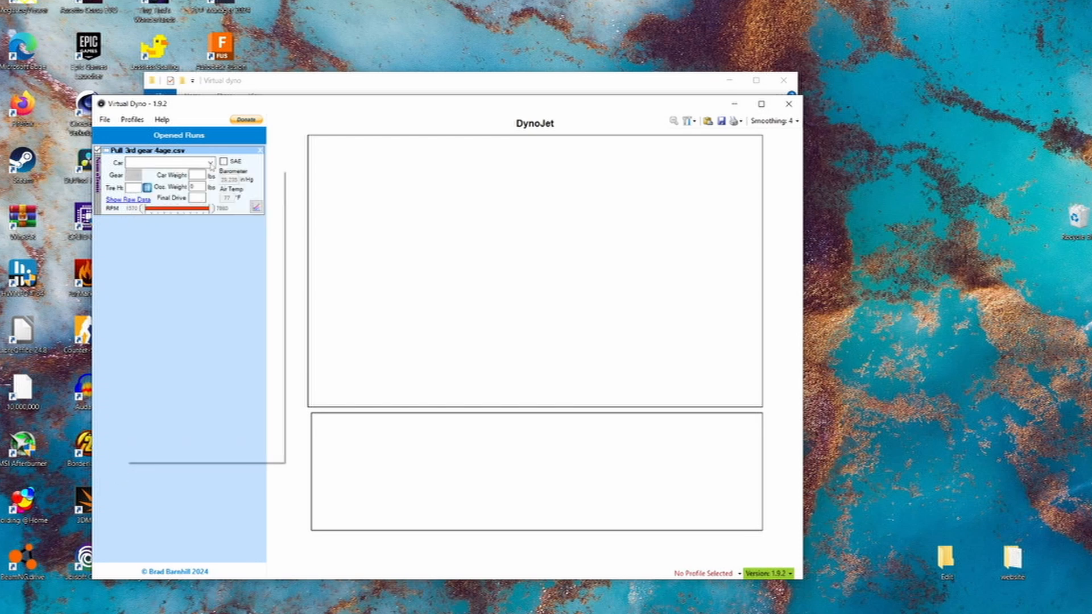
click(211, 163)
click(211, 165)
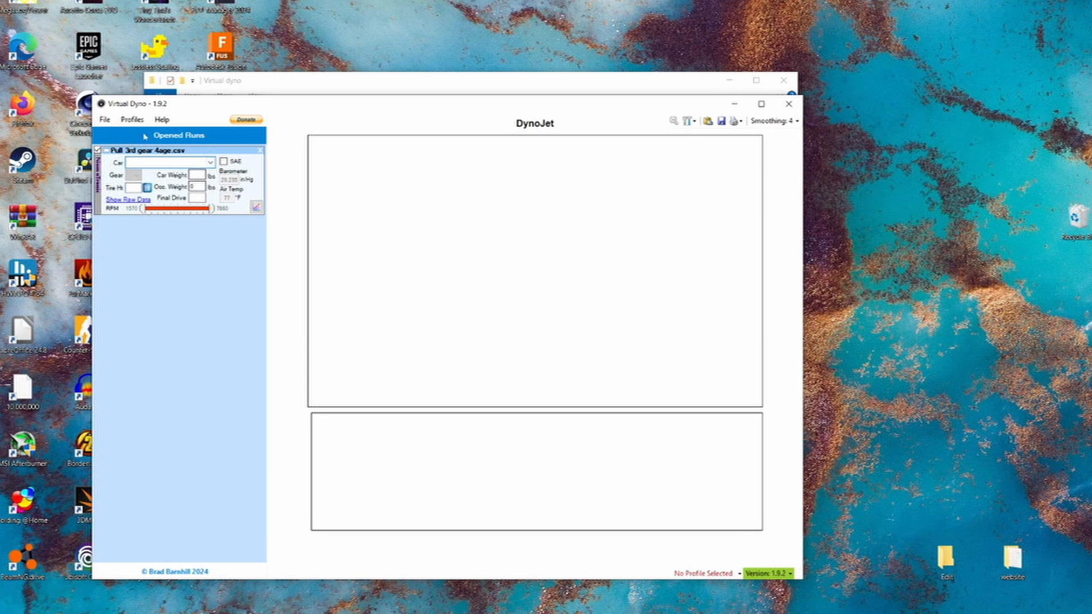
- Open the car editor and display the custom 1992-1992 Toyota Carina T170 entry
click(104, 119)
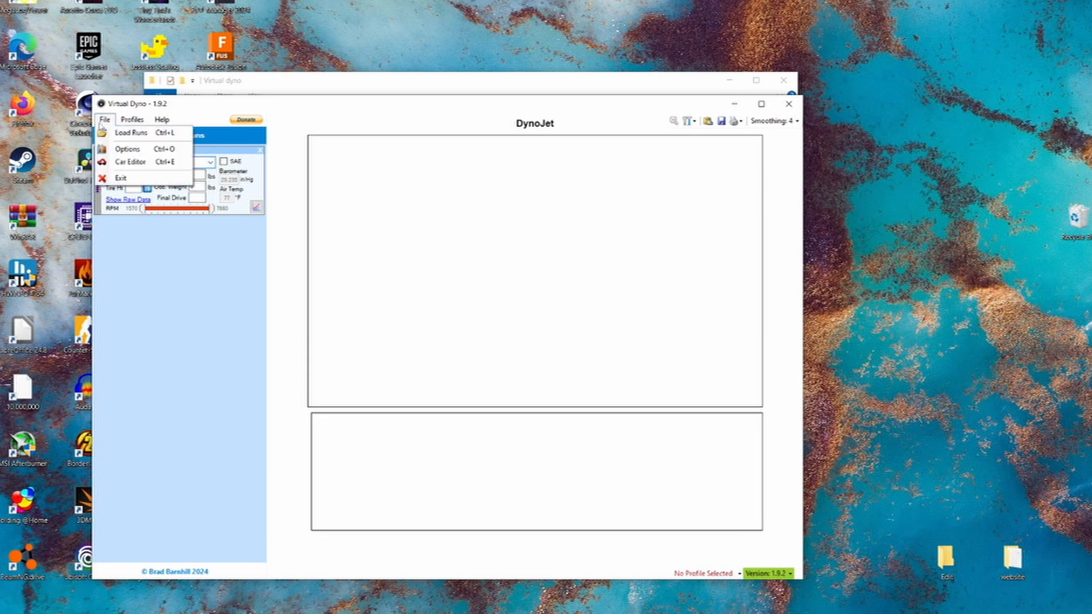
click(127, 162)
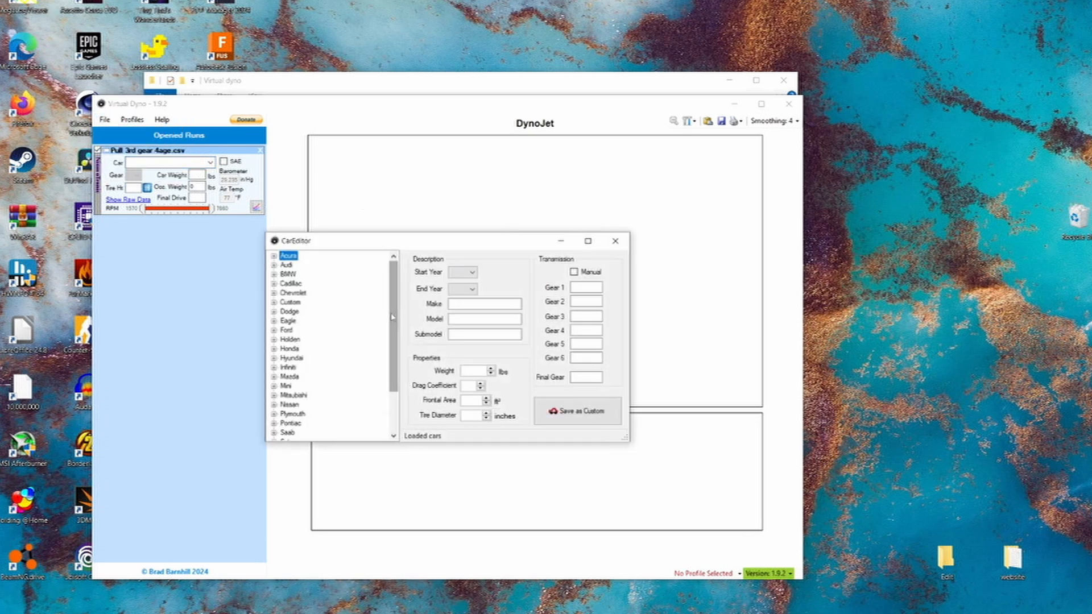
click(466, 276)
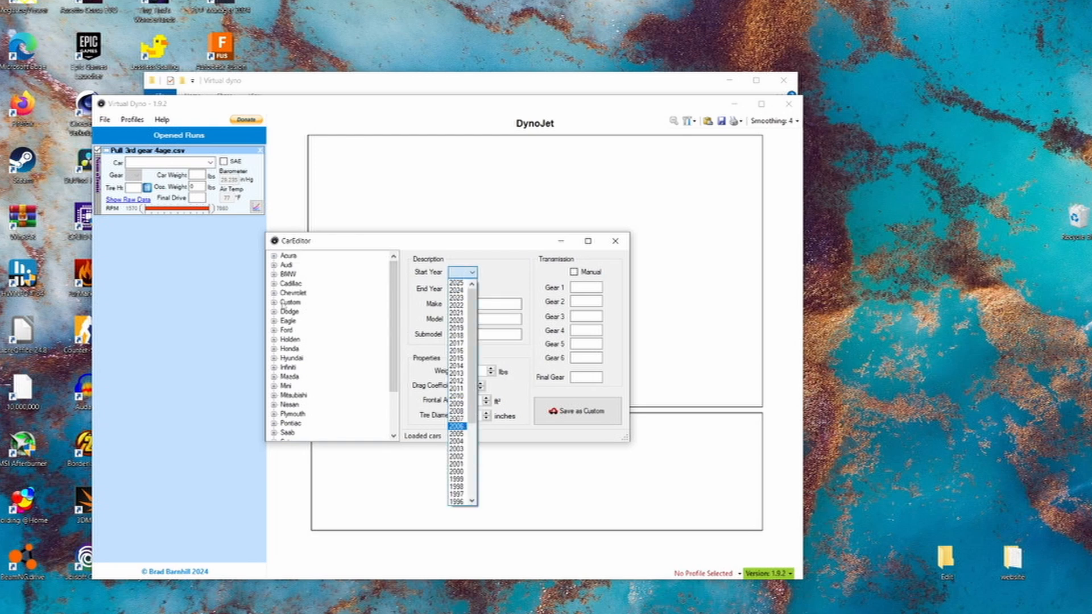
click(275, 306)
click(274, 303)
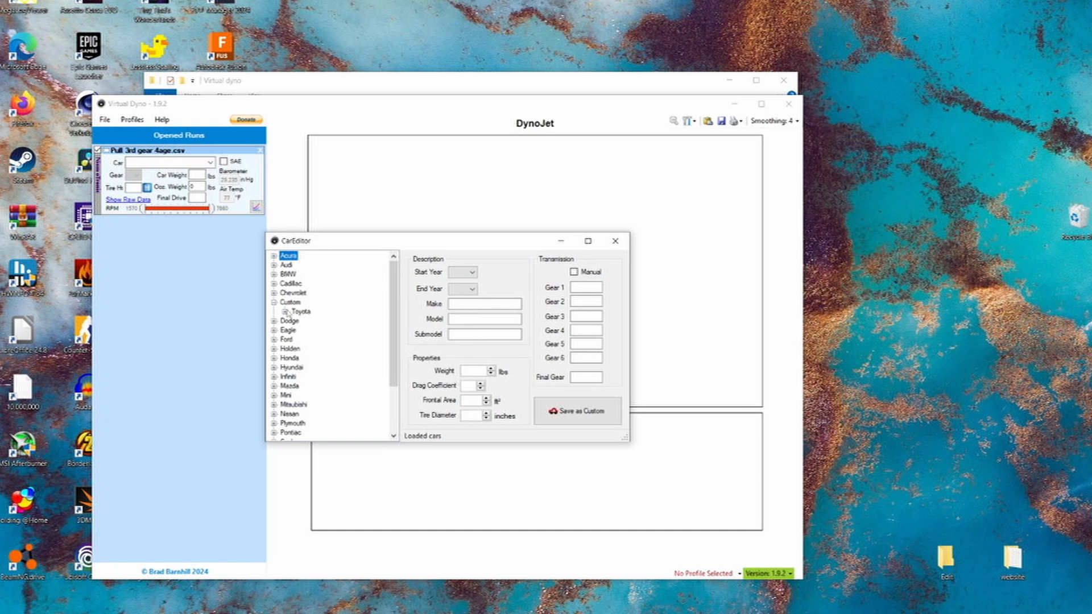
click(285, 311)
click(311, 321)
double_click(312, 322)
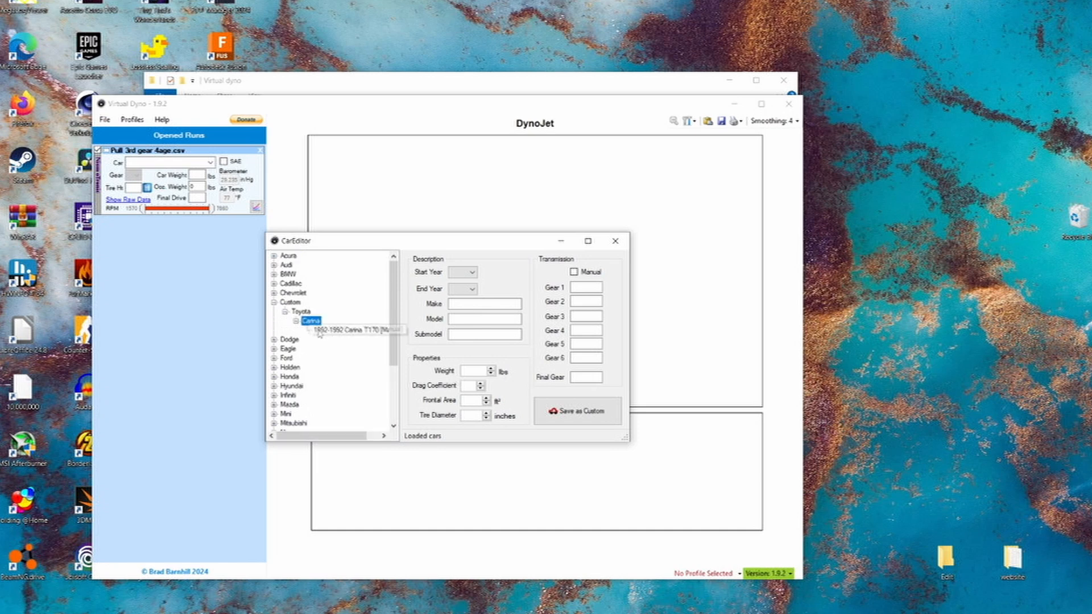
click(344, 330)
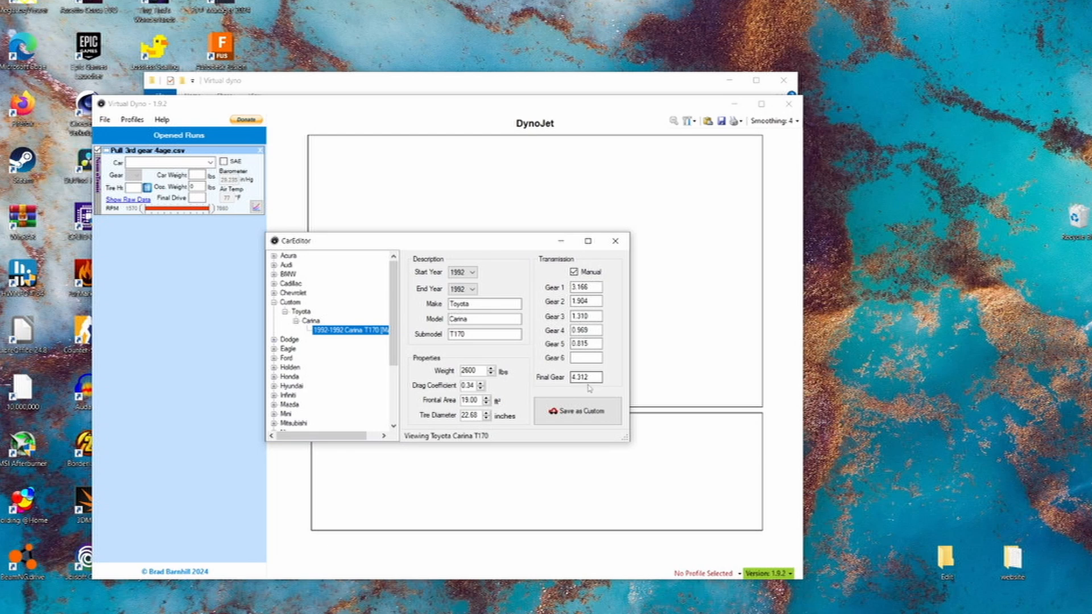
- Check the Carina T170's final gear ratio and close the car editor
drag(596, 378, 564, 377)
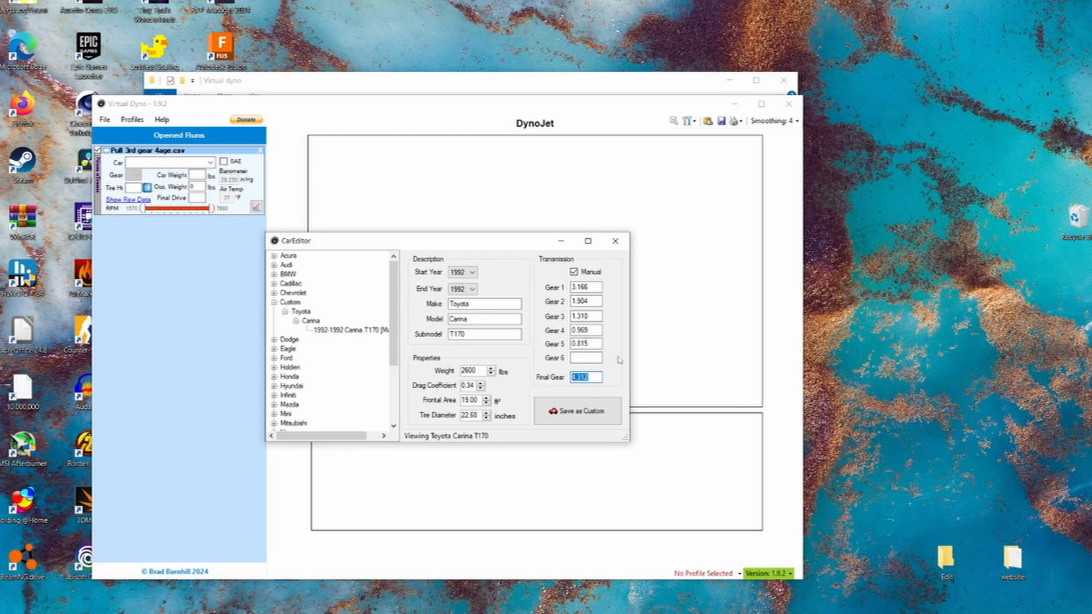
click(600, 377)
click(338, 331)
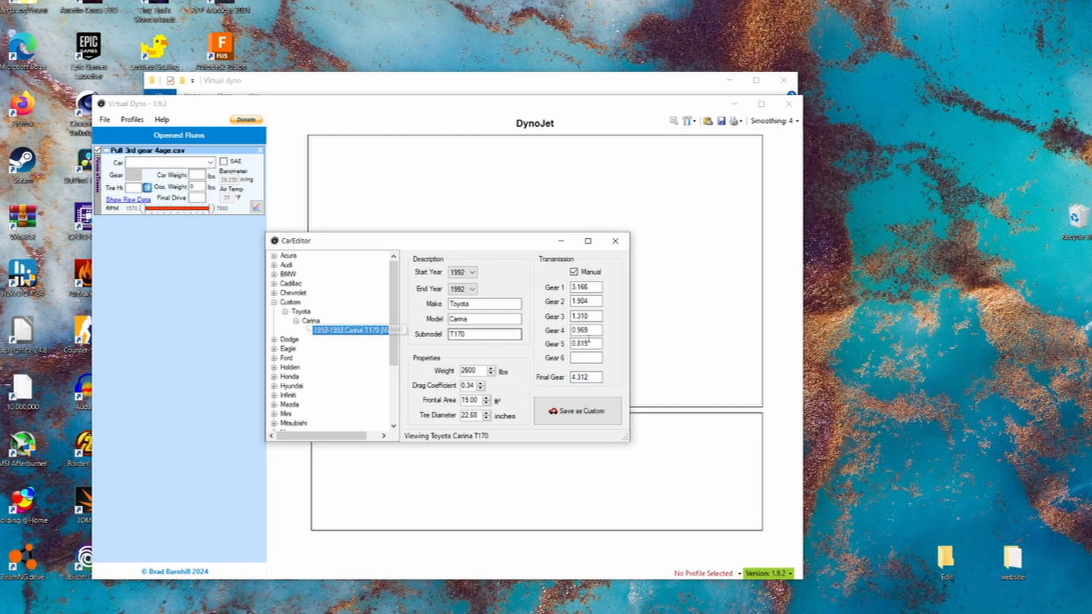
click(615, 241)
- Assign the custom Toyota 1992-1992 Carina T170 to the run and choose gear 3
click(210, 163)
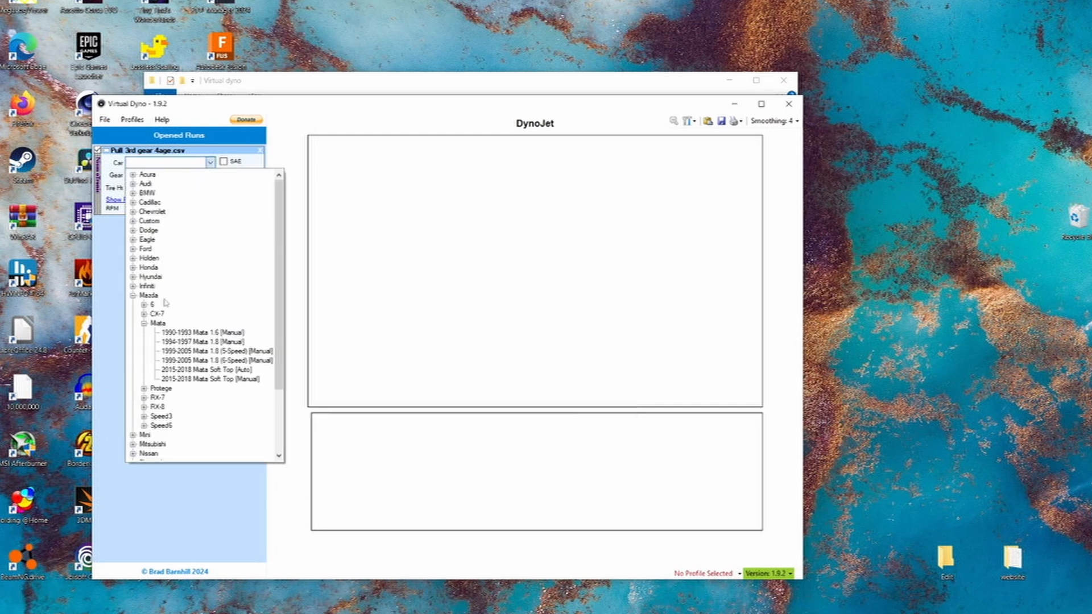
click(132, 220)
click(145, 231)
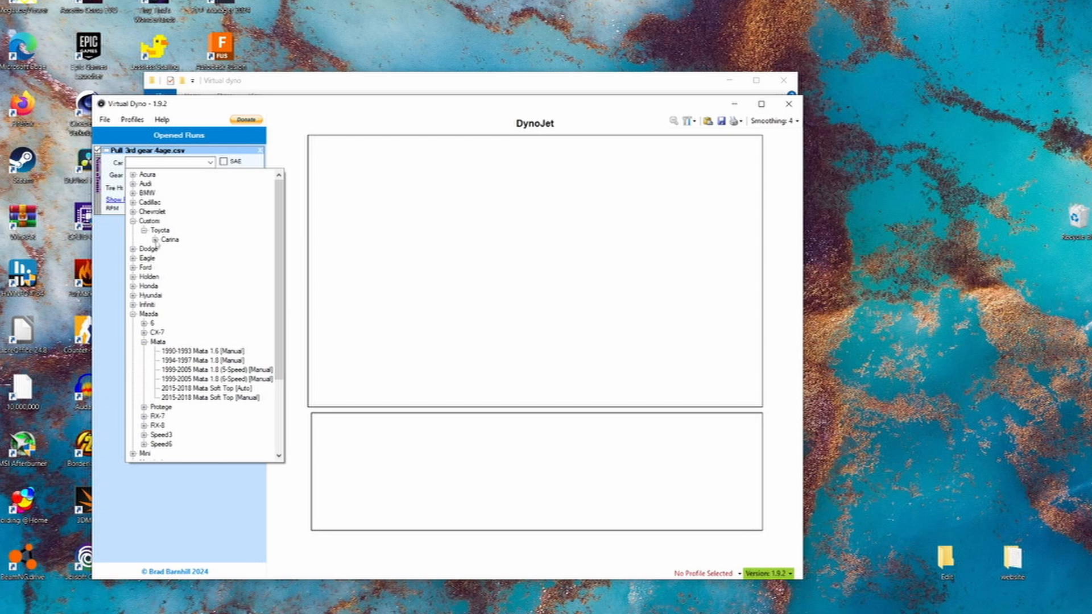
click(154, 239)
click(176, 249)
click(135, 175)
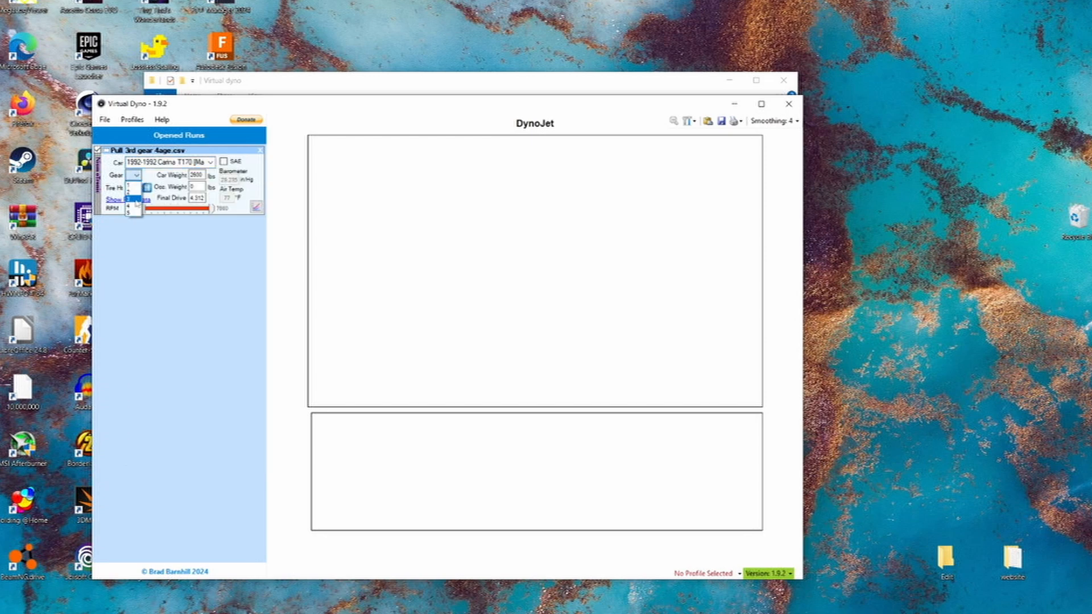
click(136, 201)
- Set the run's car weight to 2200 lbs and the occupant weight to 2400 lbs
click(192, 187)
text(260)
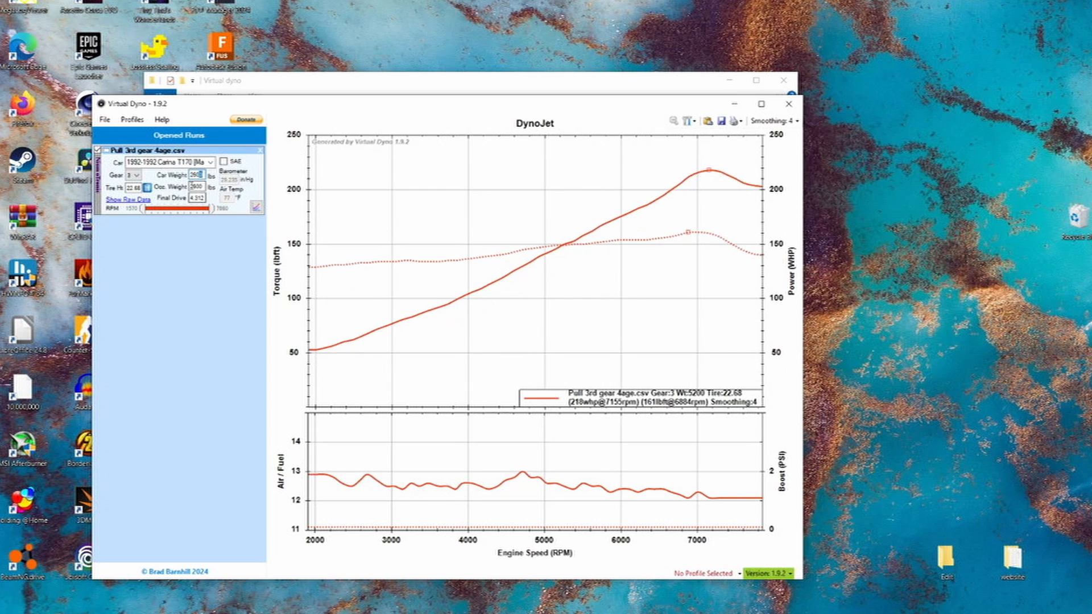
drag(203, 174, 190, 173)
text(2200)
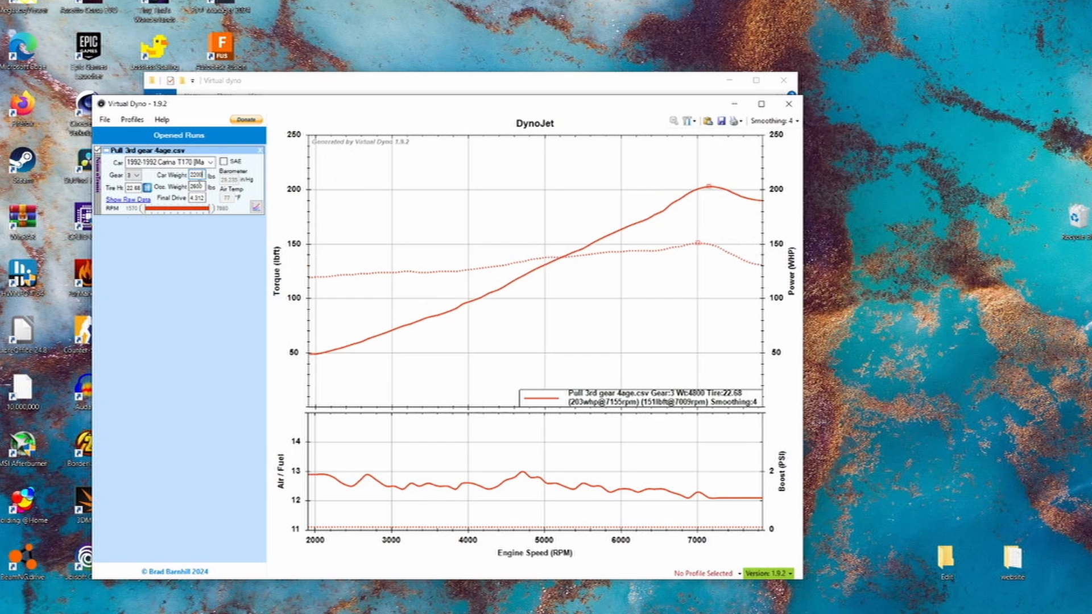
drag(194, 186, 314, 198)
text(4)
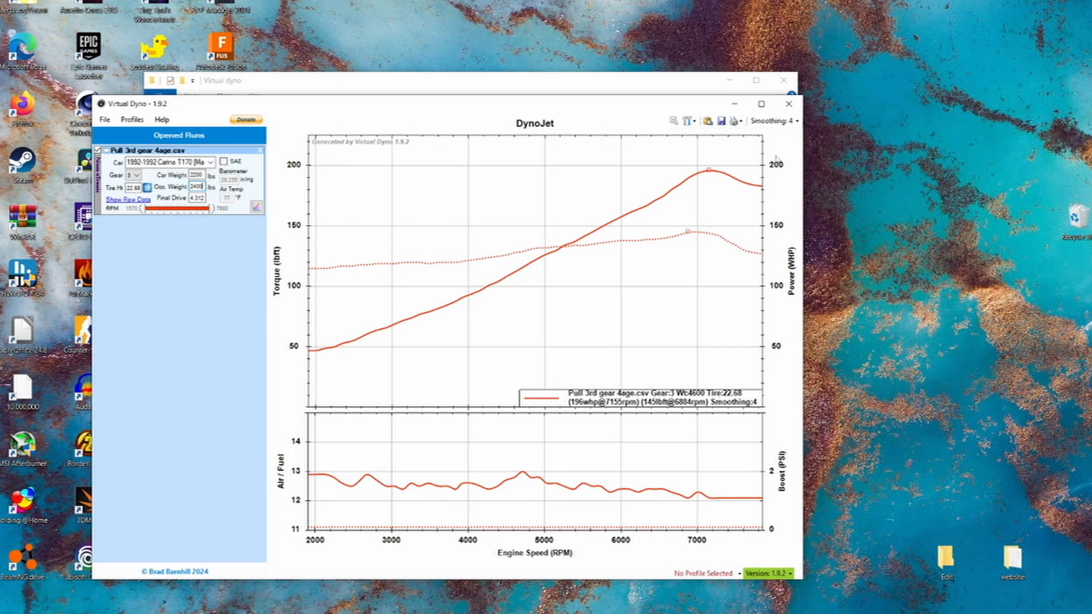
- Set the graph smoothing to 0 and inspect the raw power and torque curves near 7000 rpm
mouse_move(659, 197)
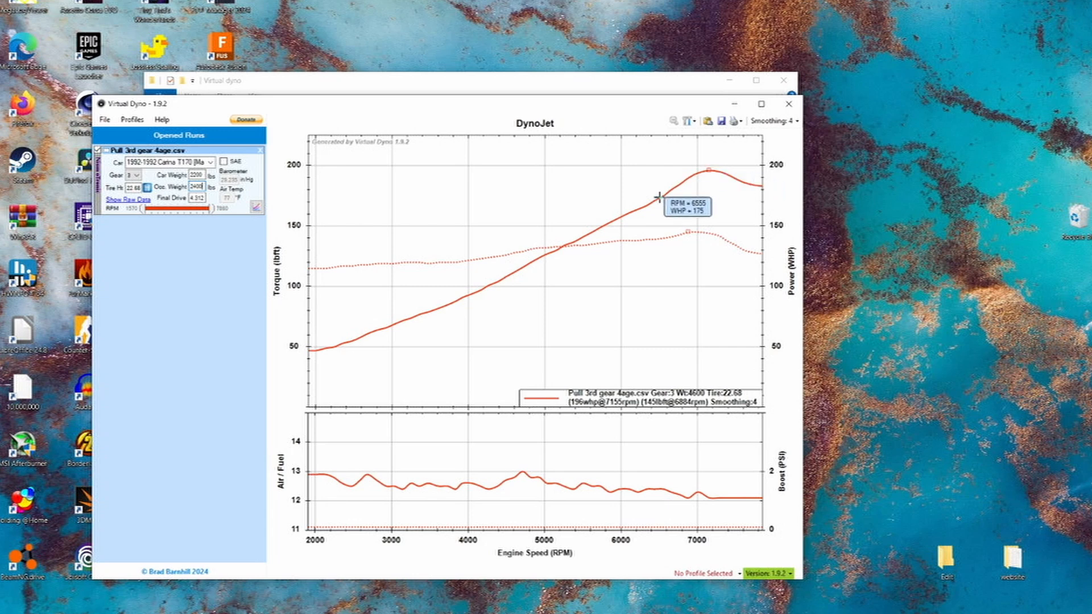
click(783, 122)
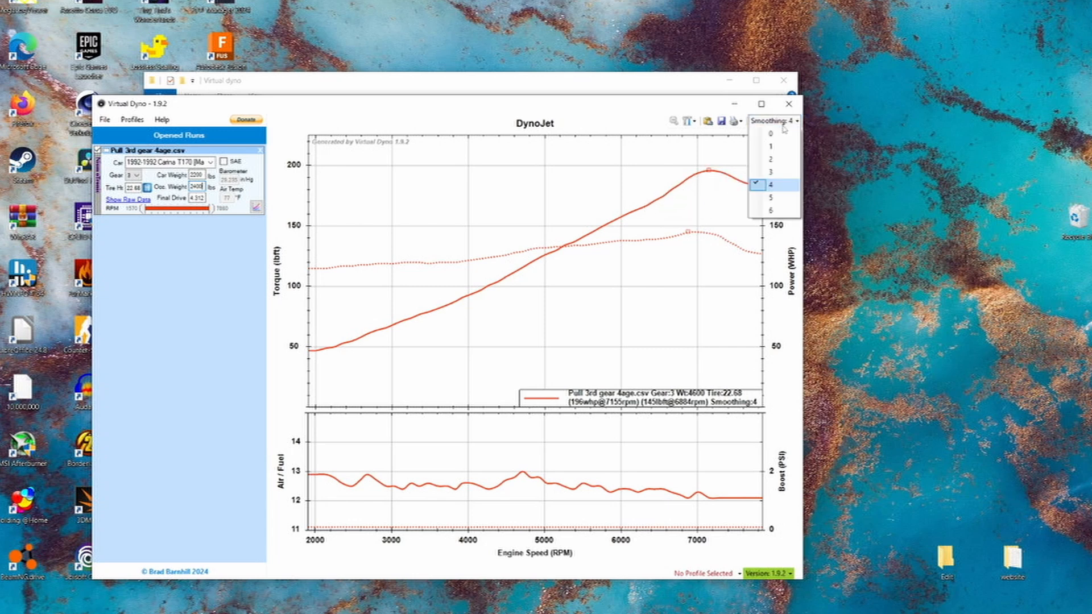
click(778, 122)
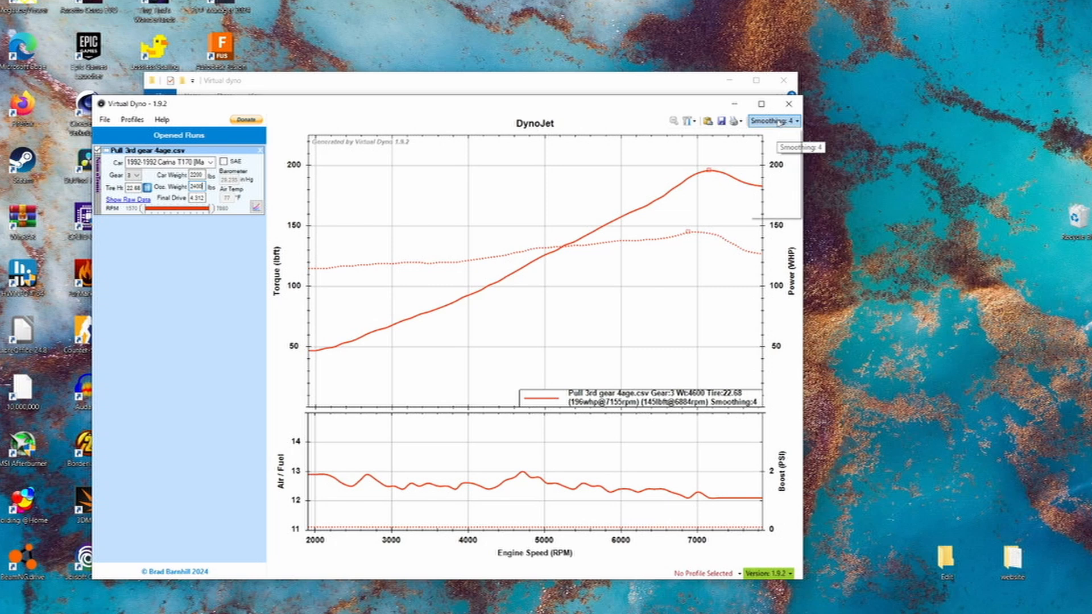
click(778, 122)
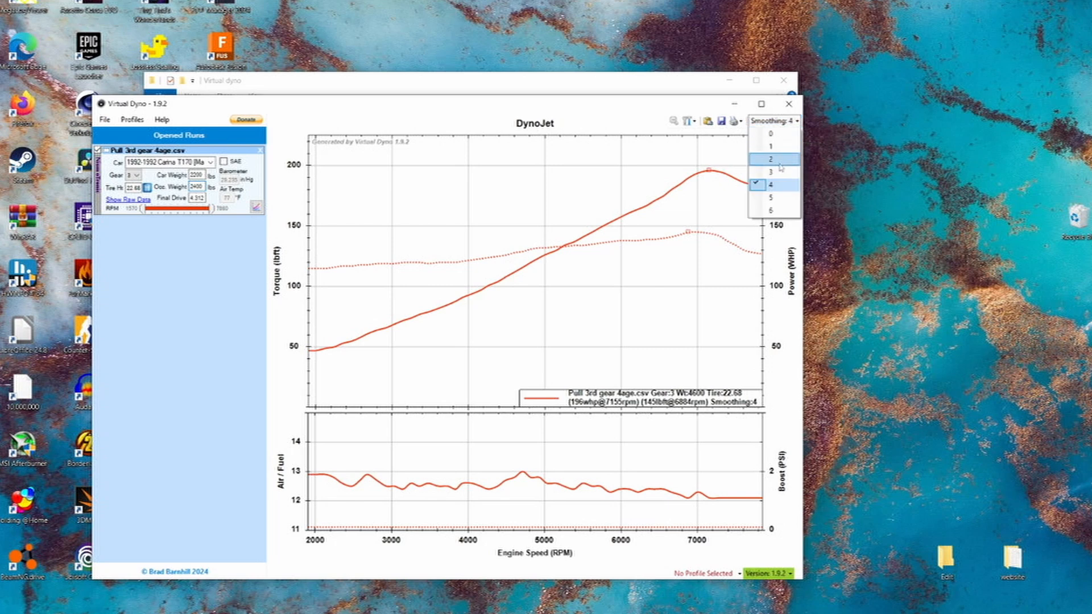
click(770, 134)
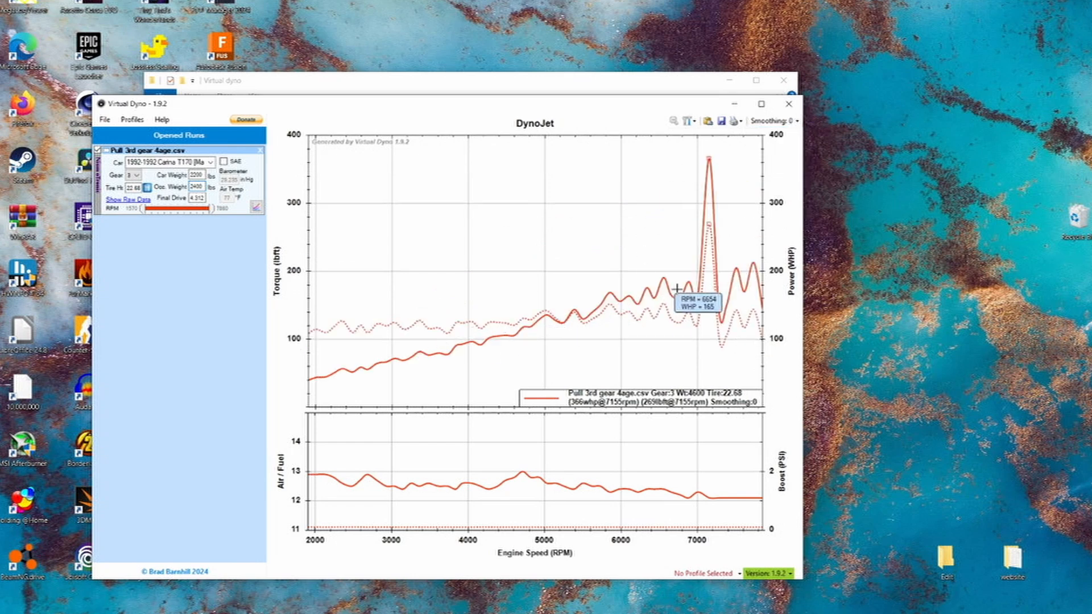
mouse_move(705, 159)
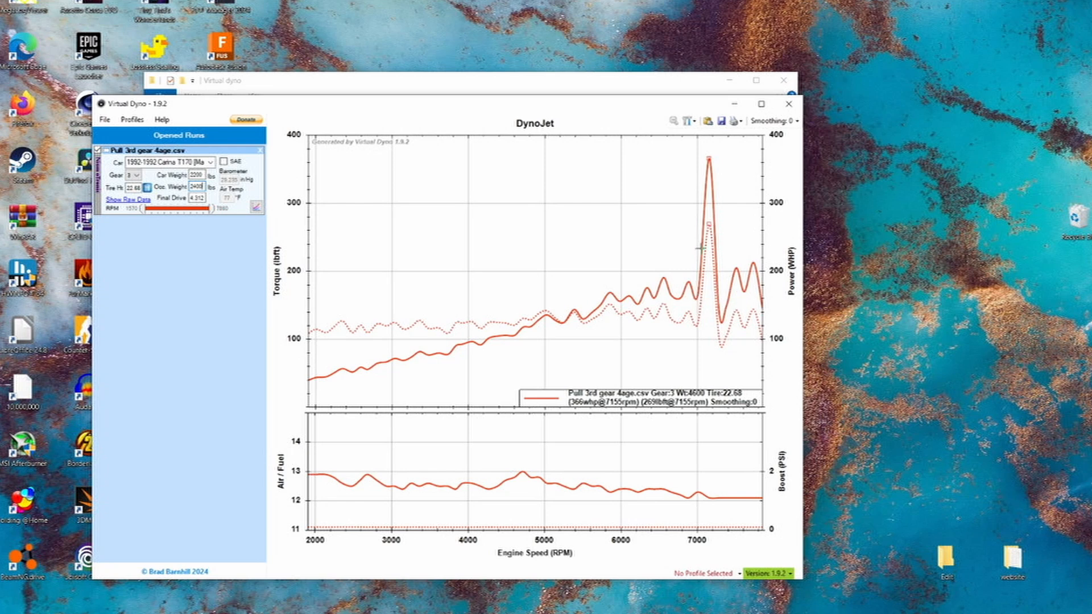
mouse_move(718, 327)
- Set the graph smoothing to 1 and inspect the shape of the power and torque curves
click(795, 121)
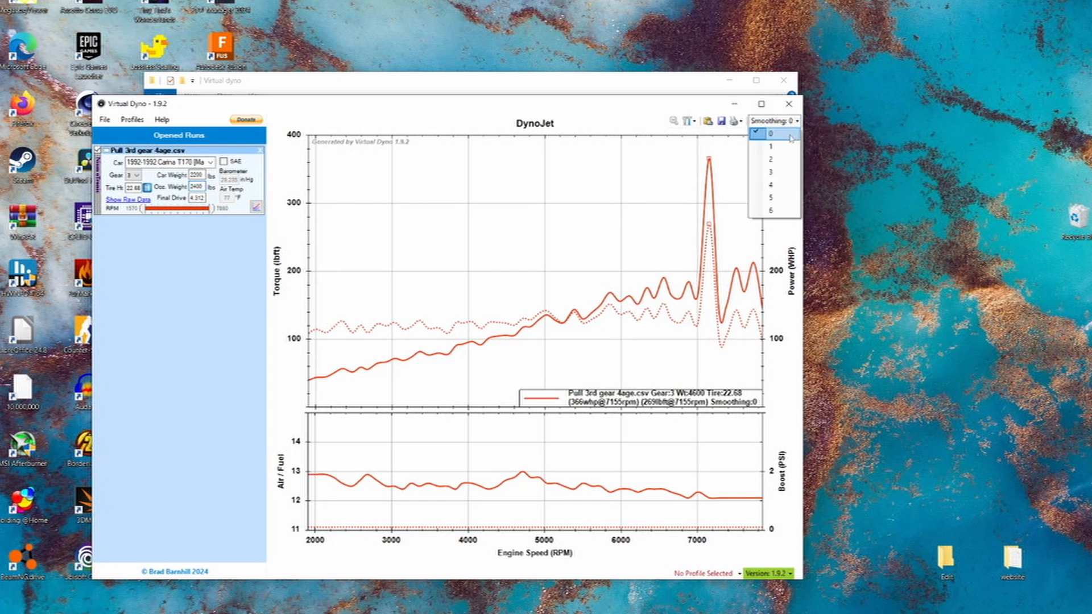
click(773, 148)
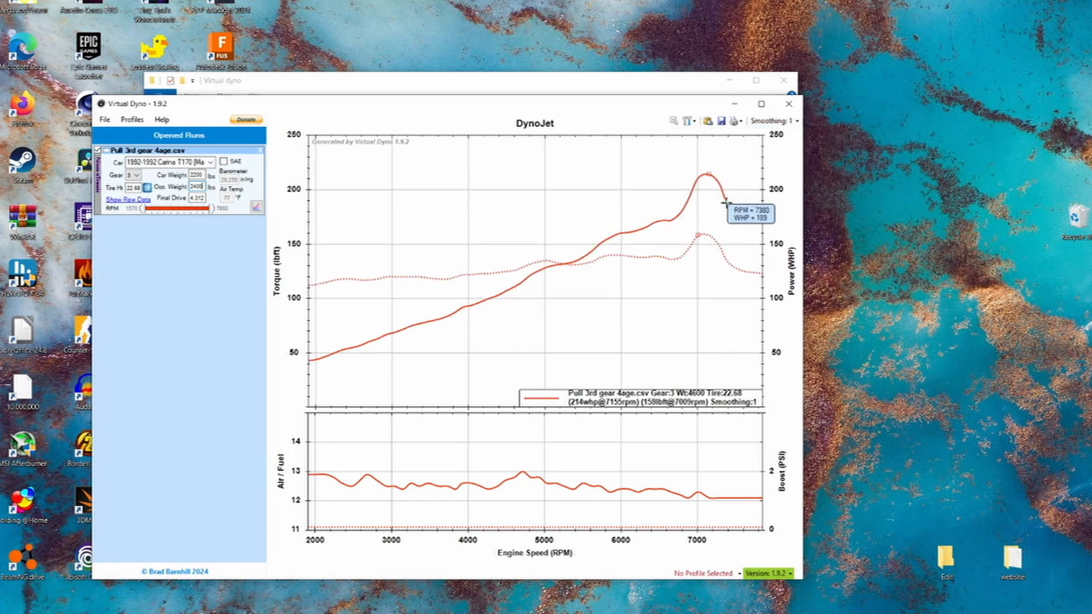
mouse_move(601, 244)
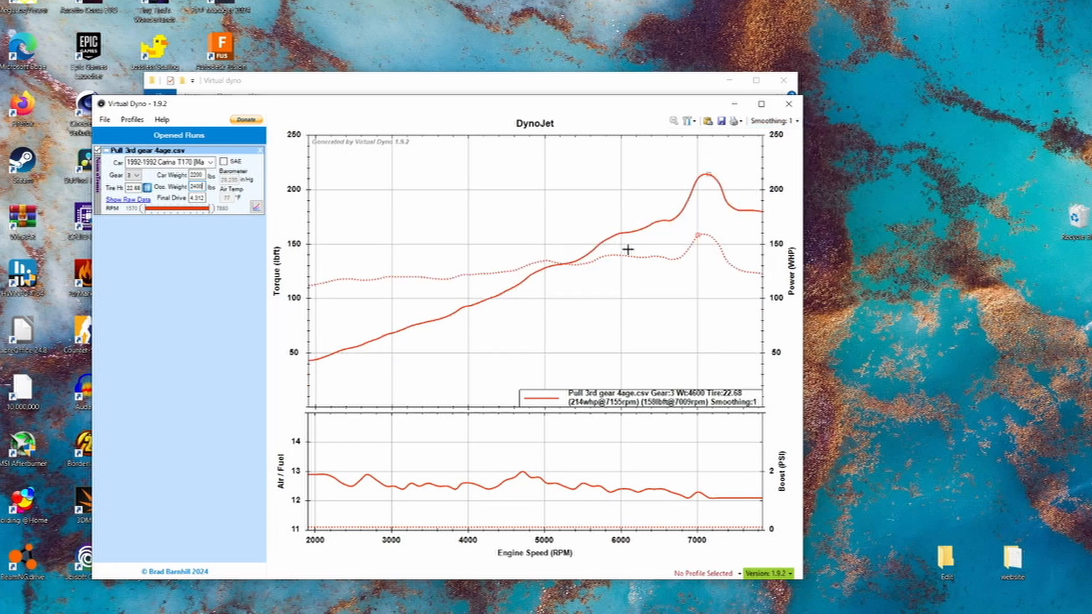
mouse_move(748, 210)
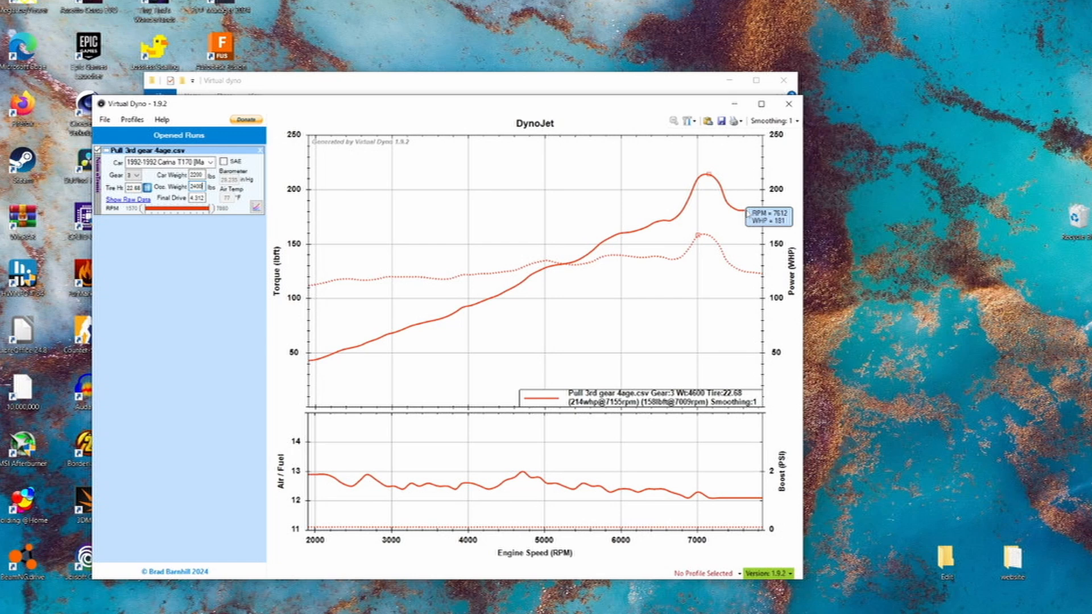
click(795, 122)
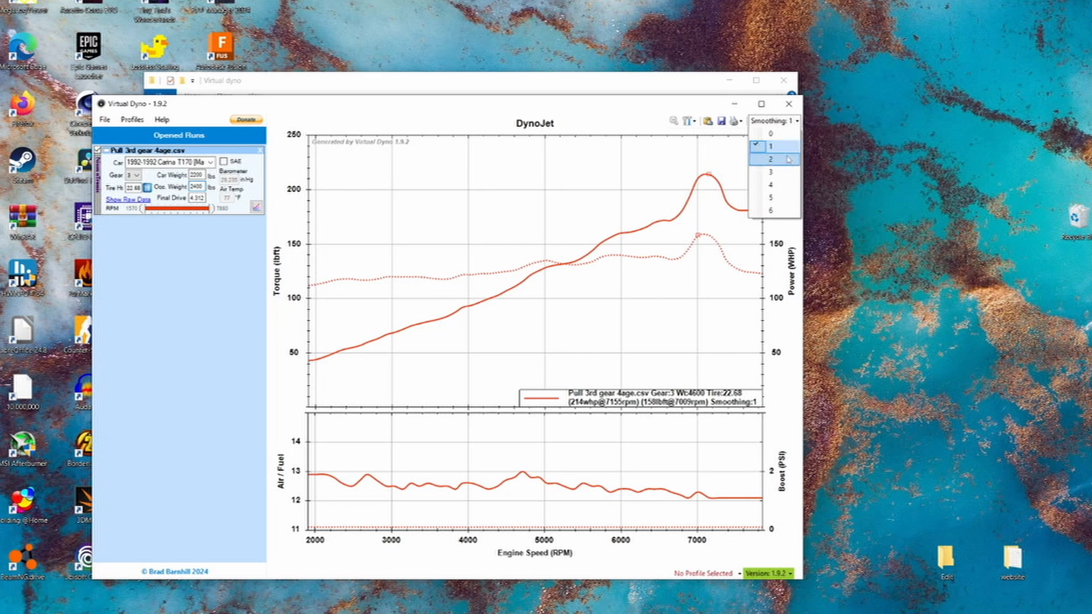
click(726, 251)
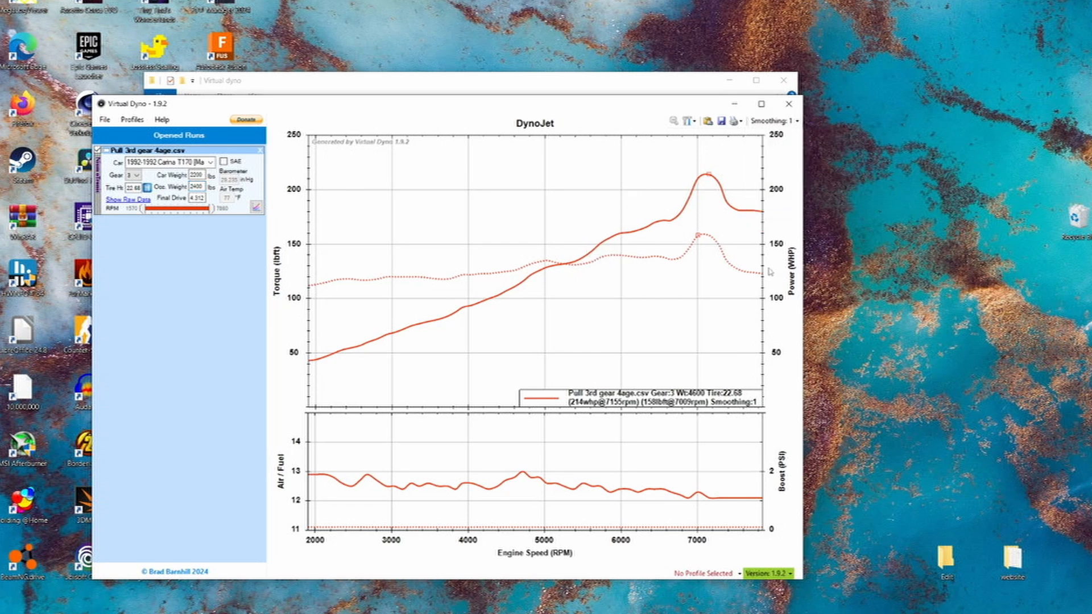
- Set the graph smoothing to 4 and read the power curve around its peak and high-rpm end
click(788, 121)
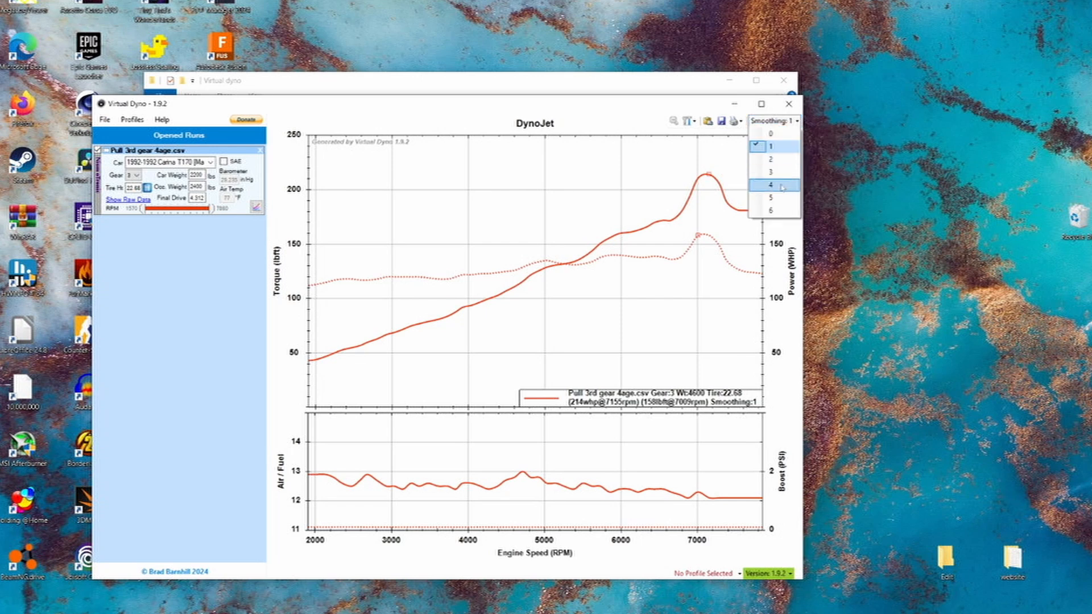
click(786, 186)
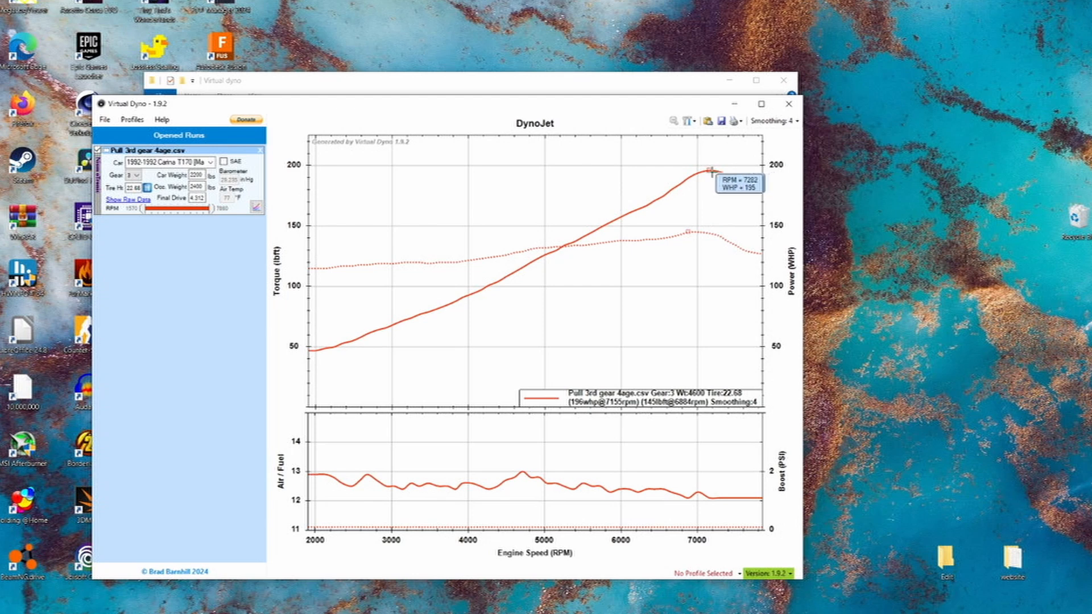
mouse_move(759, 187)
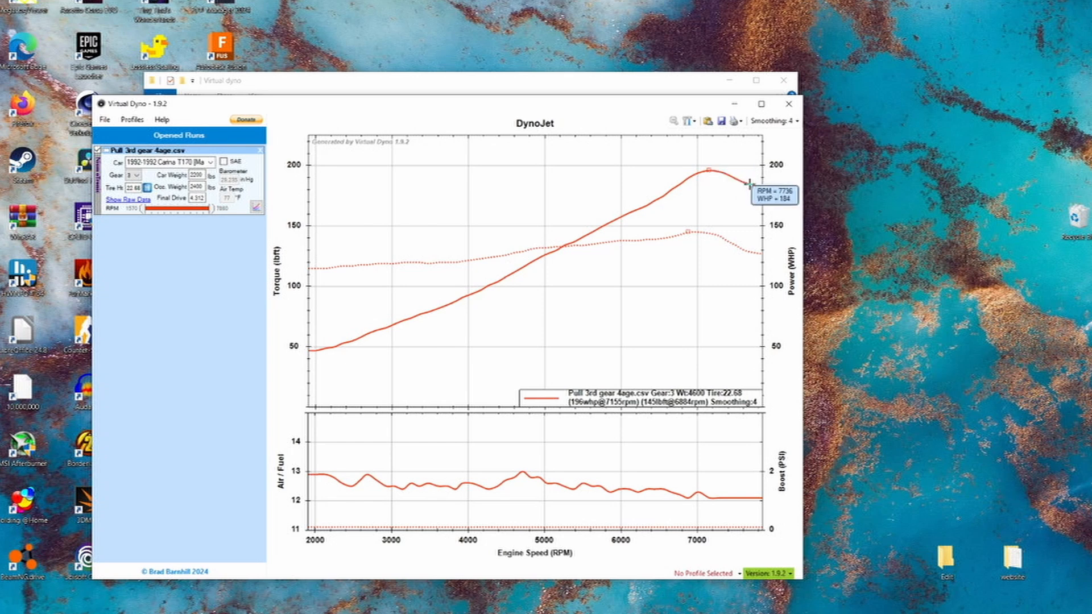
mouse_move(684, 261)
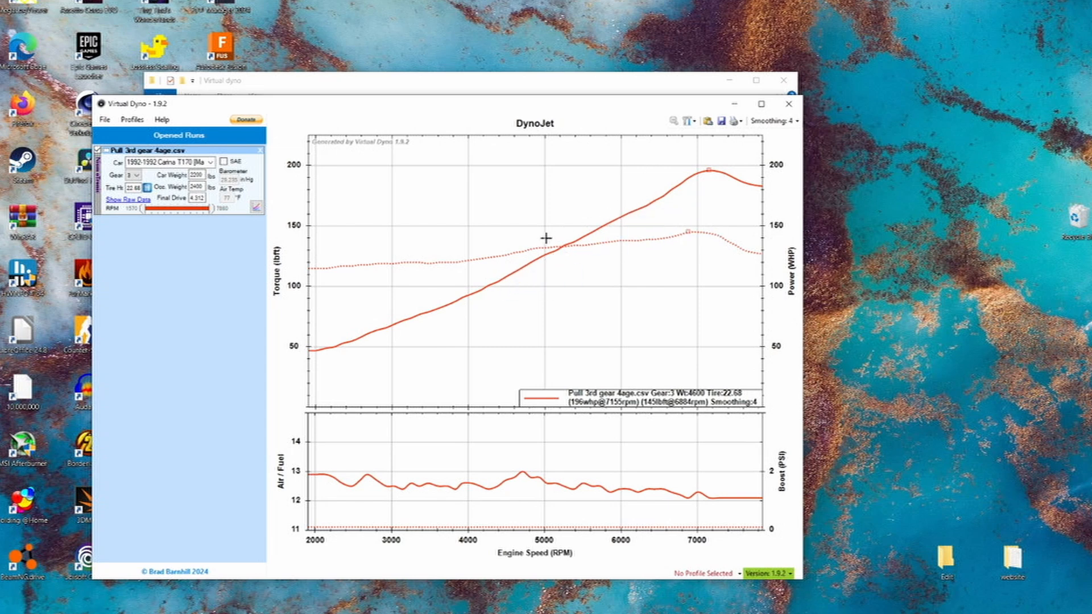
- Compare the unsmoothed curves at smoothing 0, then return the smoothing to 4 and examine the midrange power
click(773, 120)
click(773, 136)
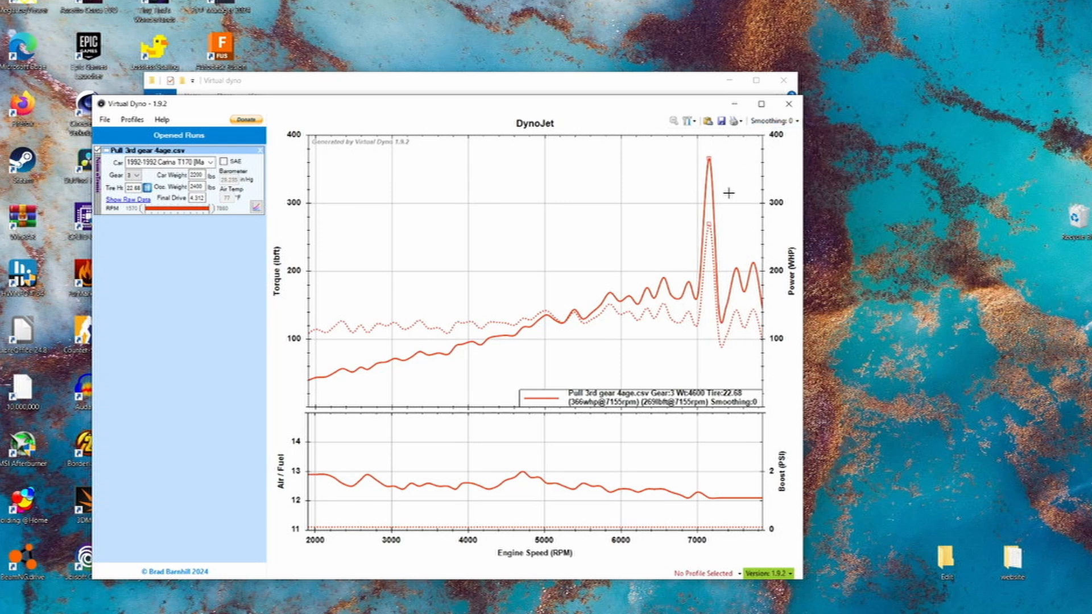
mouse_move(695, 298)
click(774, 120)
click(785, 187)
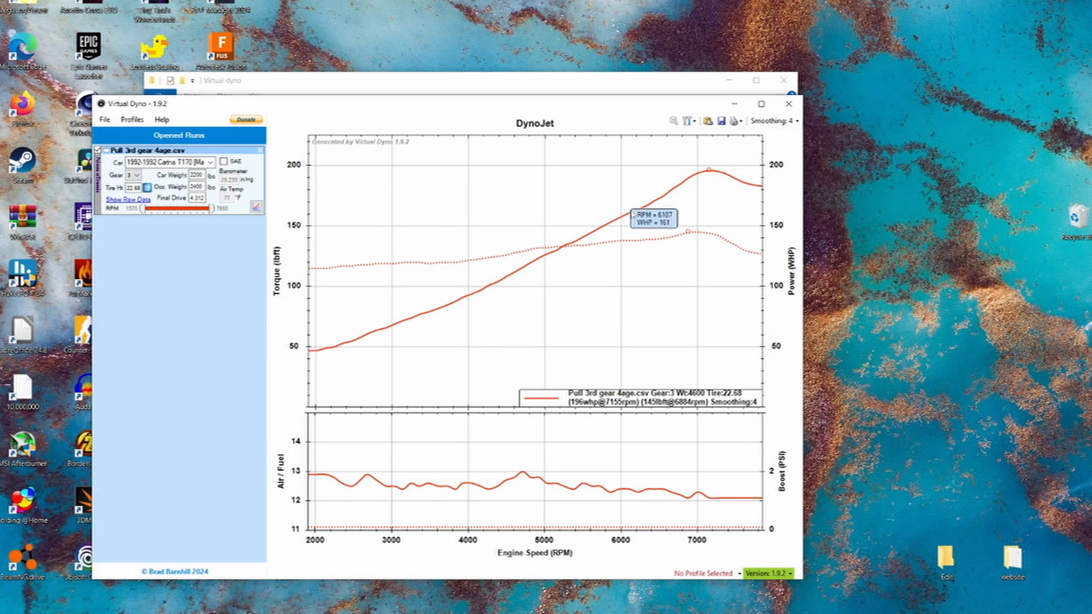
mouse_move(524, 250)
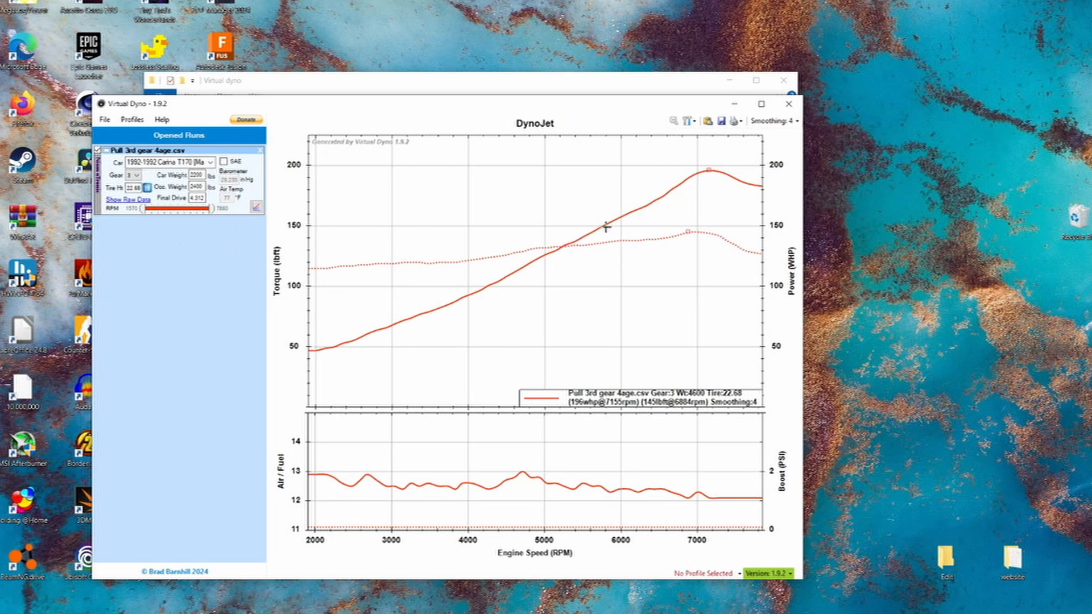
mouse_move(659, 231)
- Enable SAE correction for the run and set the air temperature to 50 °F
click(224, 162)
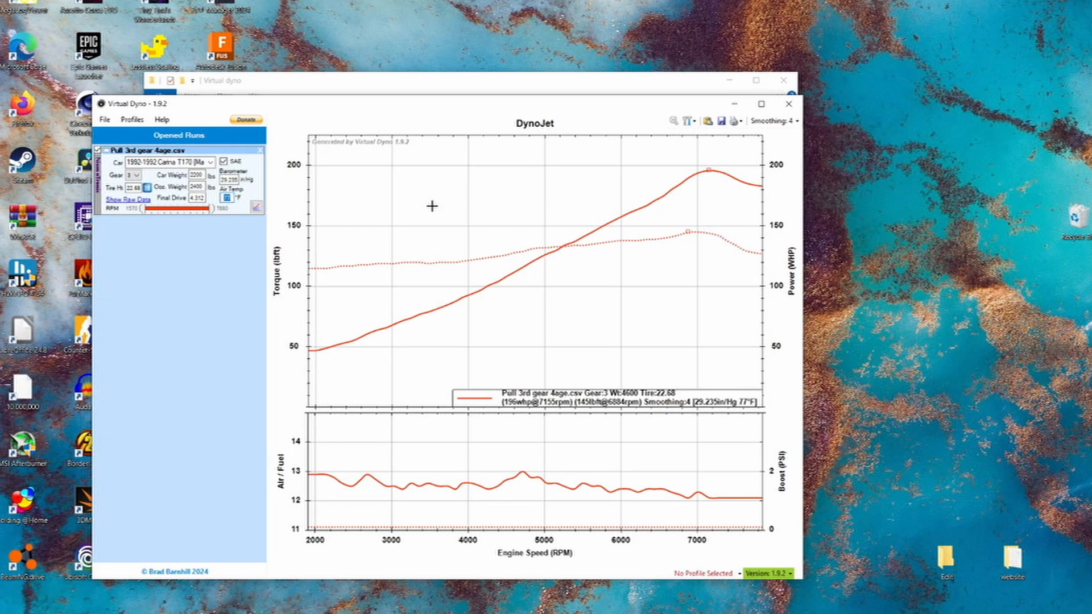
text(50)
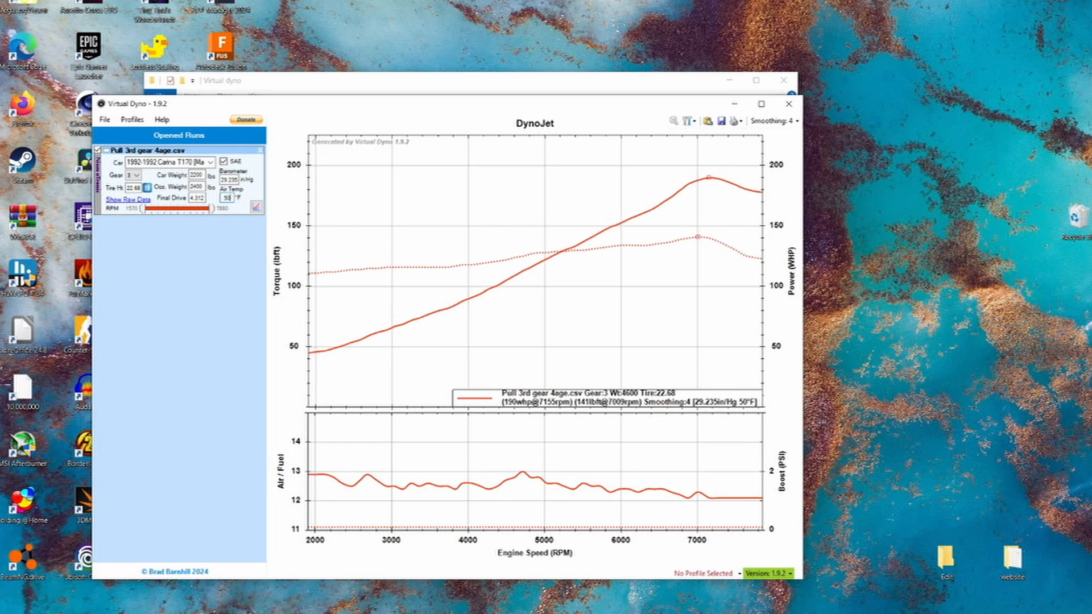
mouse_move(754, 189)
- Open the program settings and review the graph options, dyno options and custom log column names
click(104, 121)
click(119, 144)
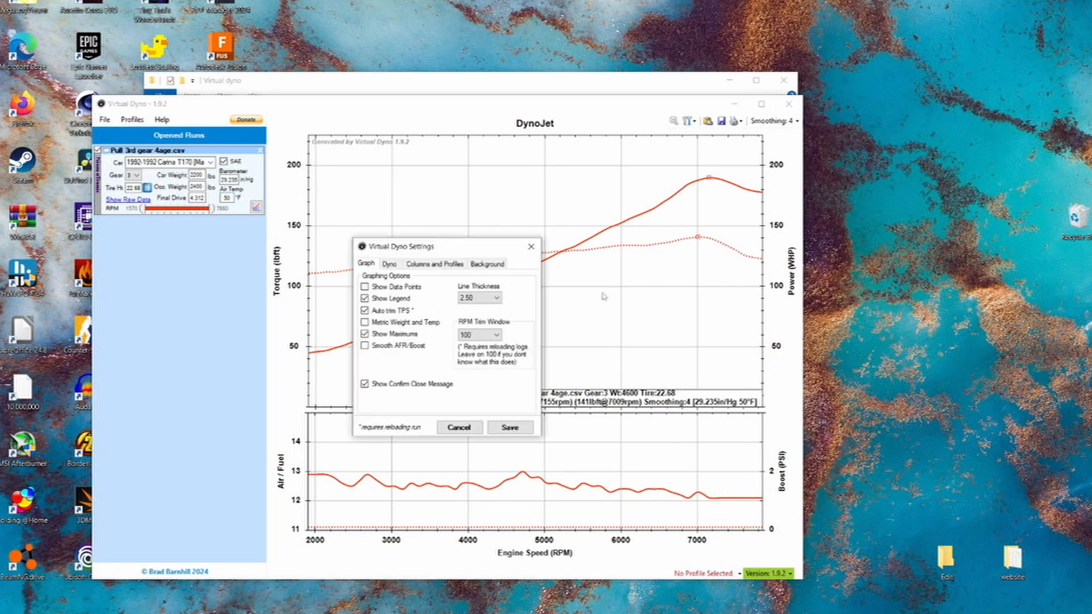
click(398, 266)
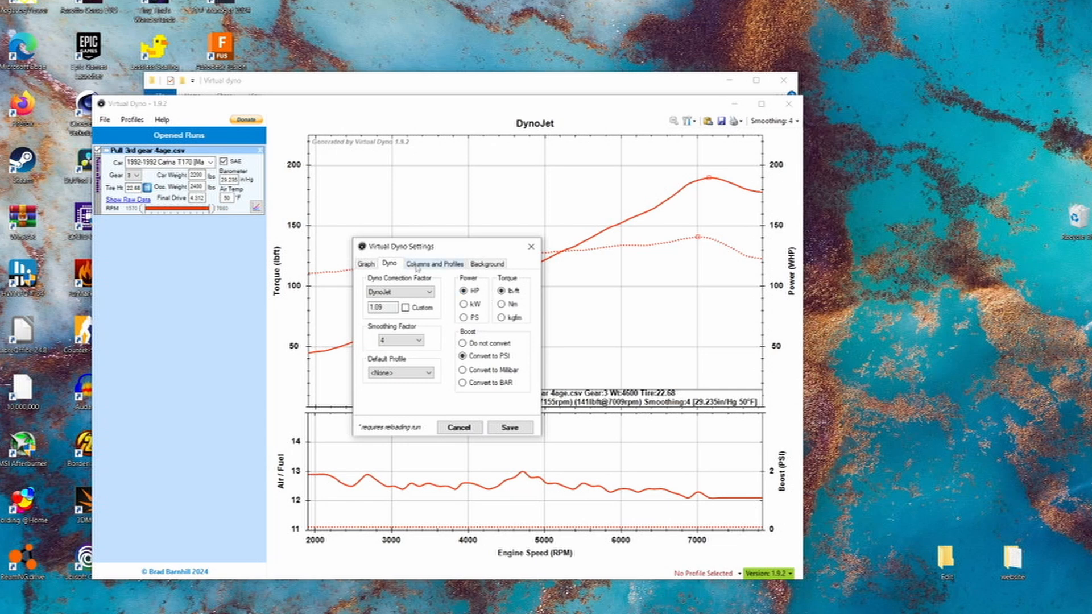
click(432, 265)
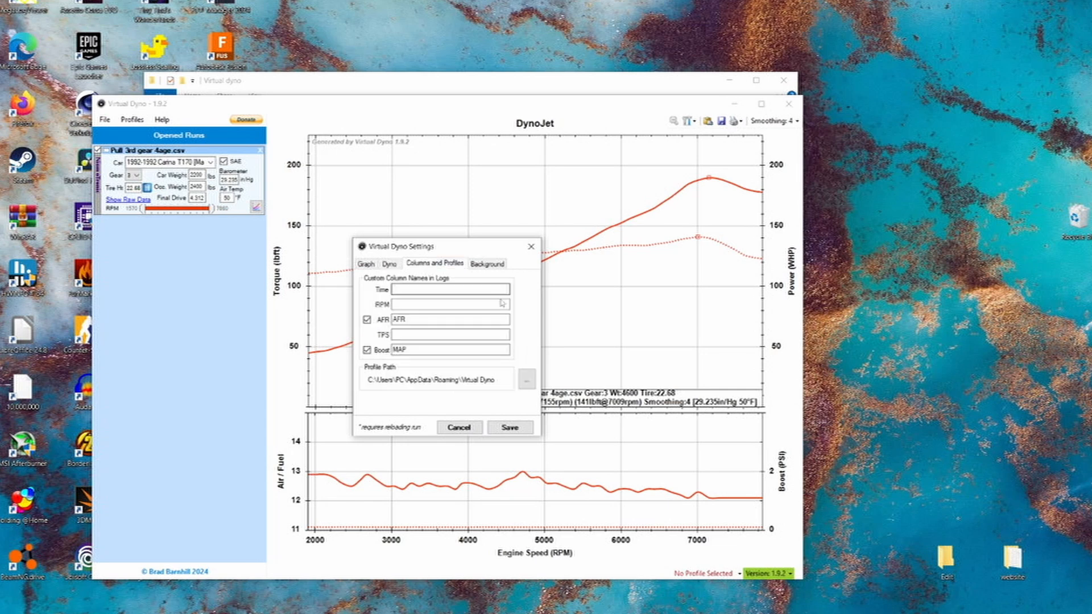
click(414, 317)
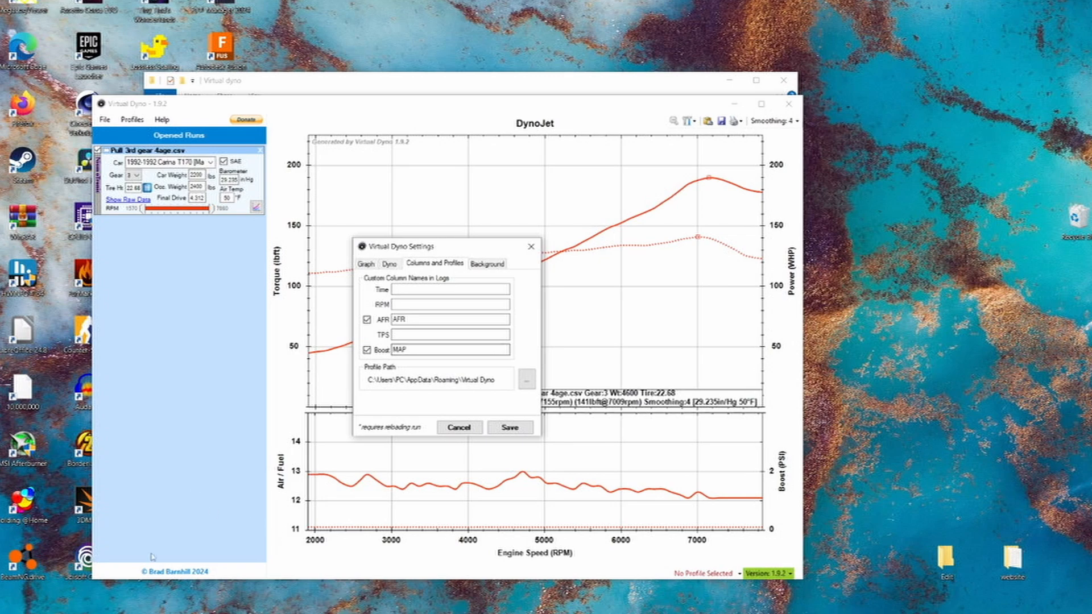
- Check the AFR and MAP column headers in the Pull 3rd gear 4age spreadsheet, then return to Virtual Dyno's dyno correction and unit settings
click(10, 608)
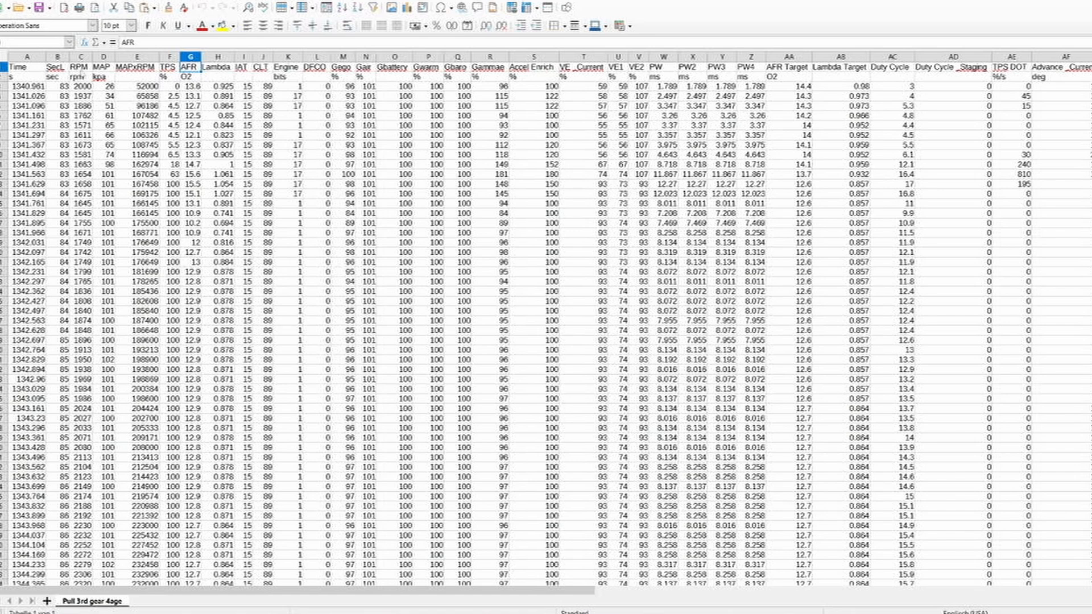
click(104, 66)
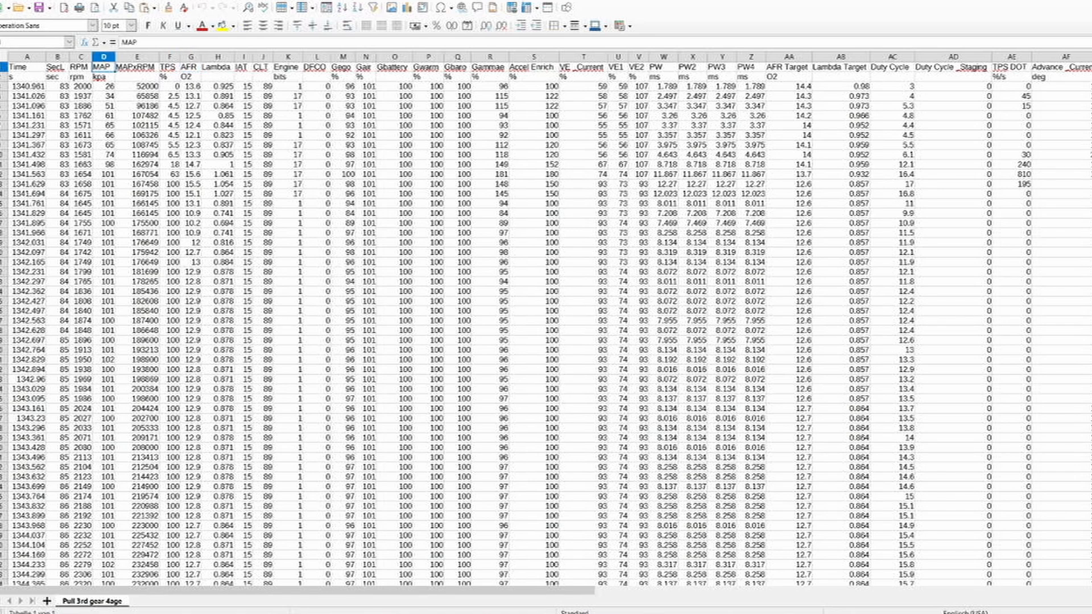
key(alt+Tab)
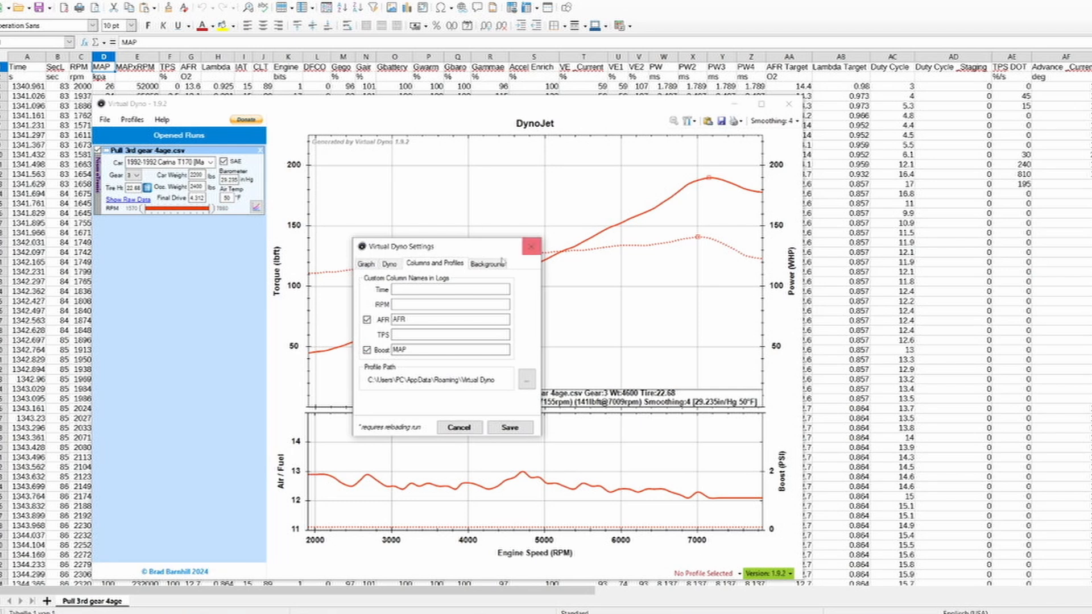
click(405, 286)
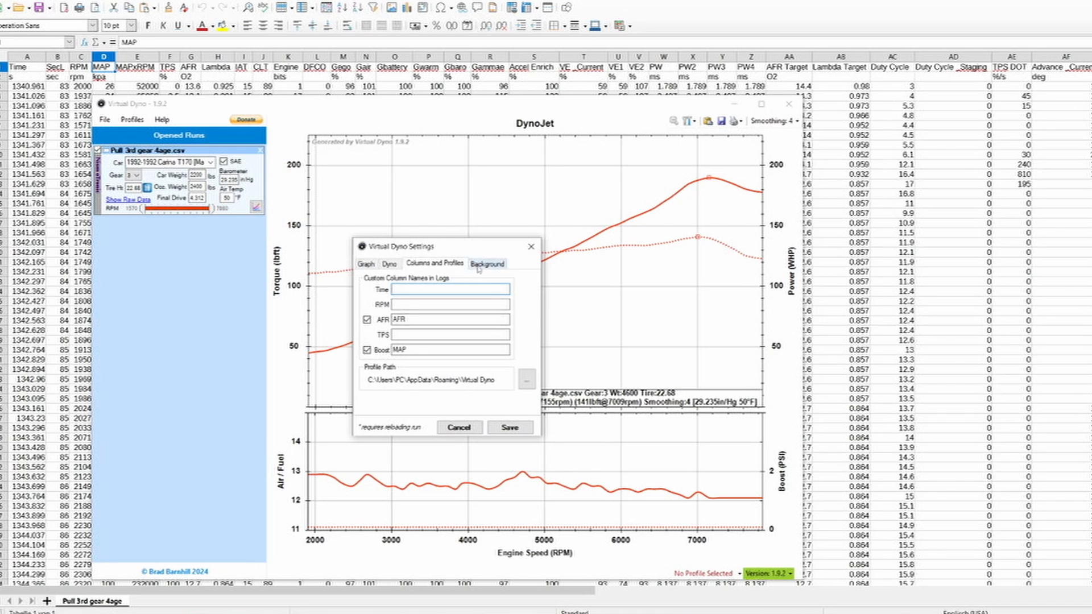
click(390, 264)
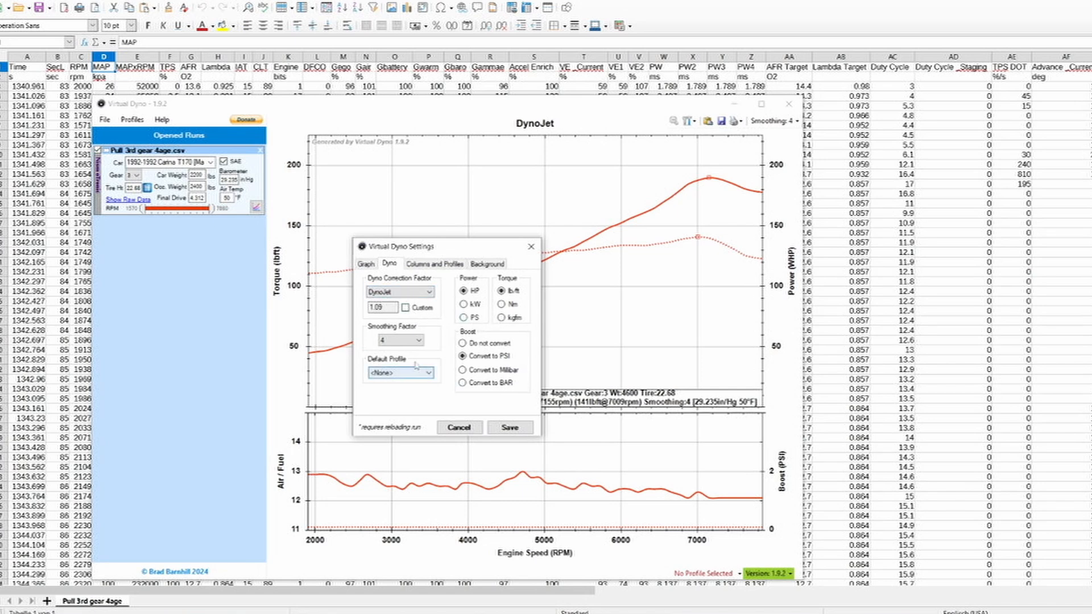
- Set the dyno correction factor to Virtual Dyno and review the available default smoothing factors
click(401, 294)
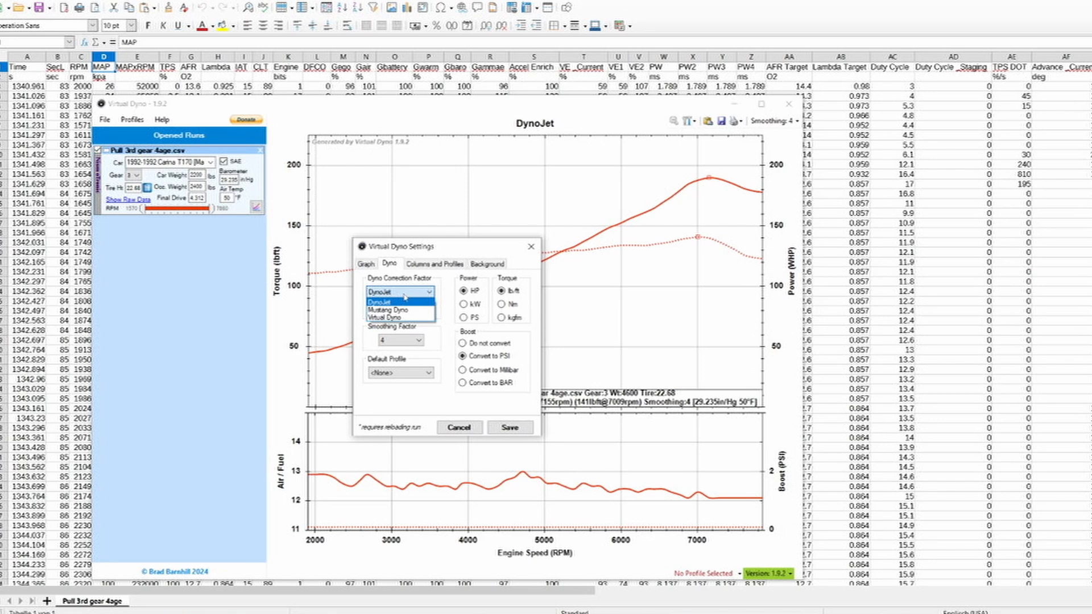
click(406, 294)
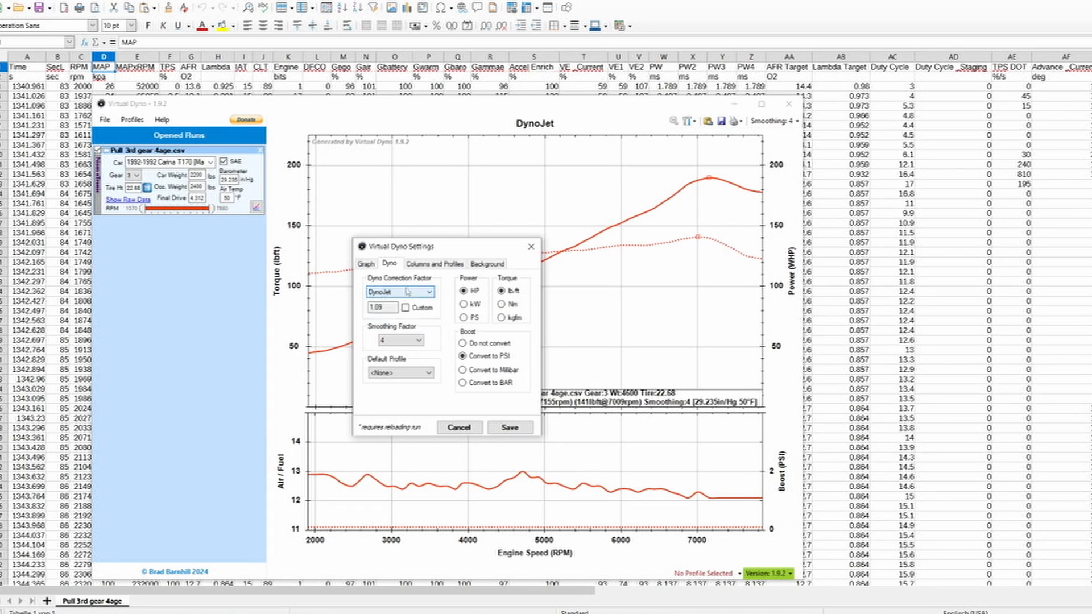
click(380, 293)
click(390, 321)
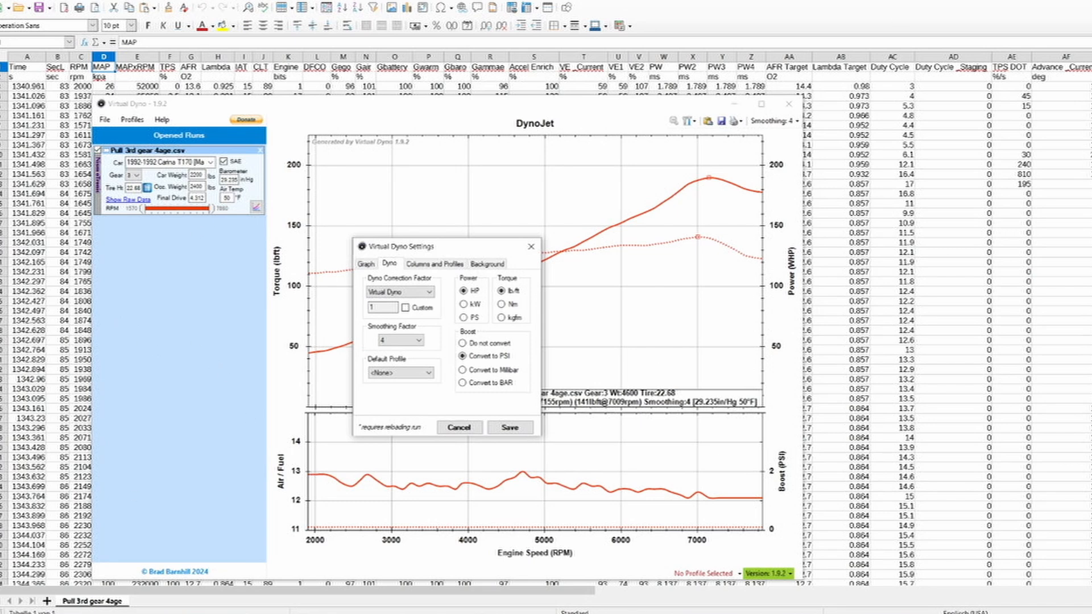
click(413, 342)
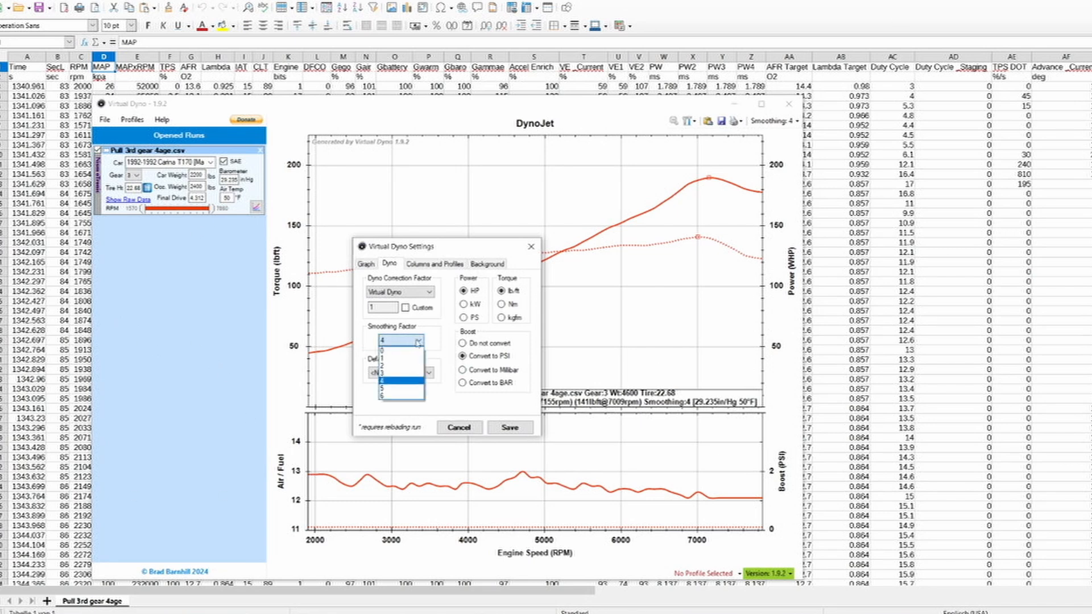
click(419, 344)
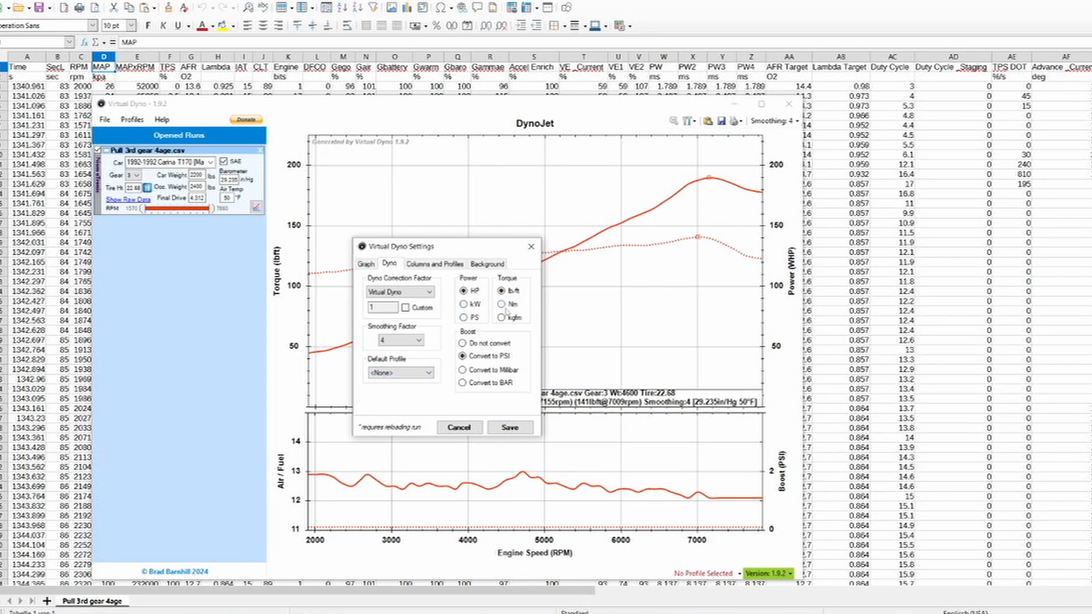
- Set power to PS, torque to Nm and boost to Do not convert, and save the settings
click(464, 317)
click(501, 303)
click(480, 347)
click(521, 430)
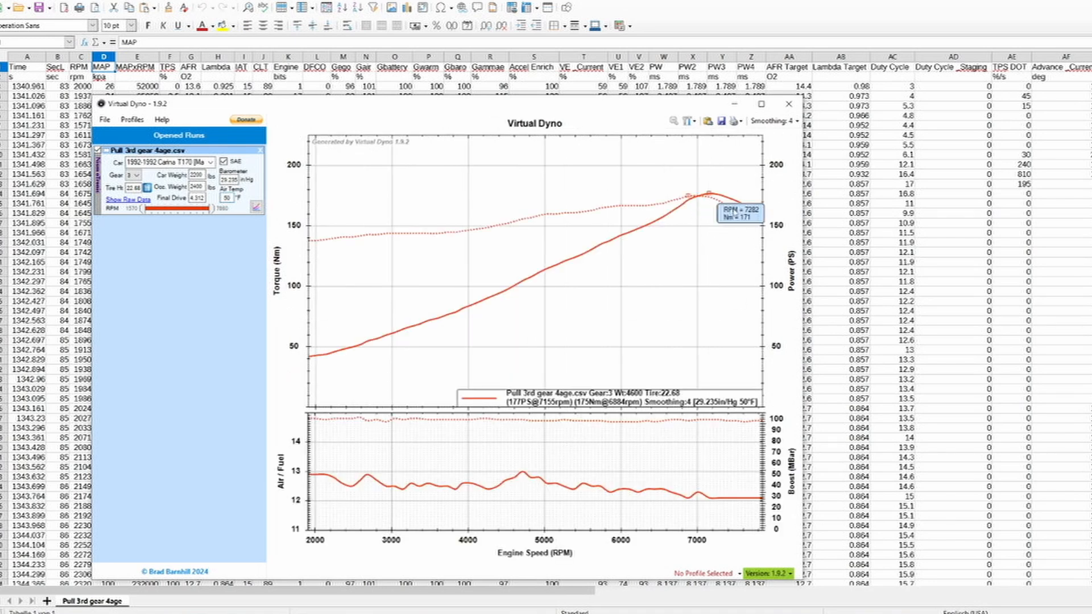
- Inspect the high-rpm end of the power and torque curves, then set the graph smoothing to 1
mouse_move(690, 416)
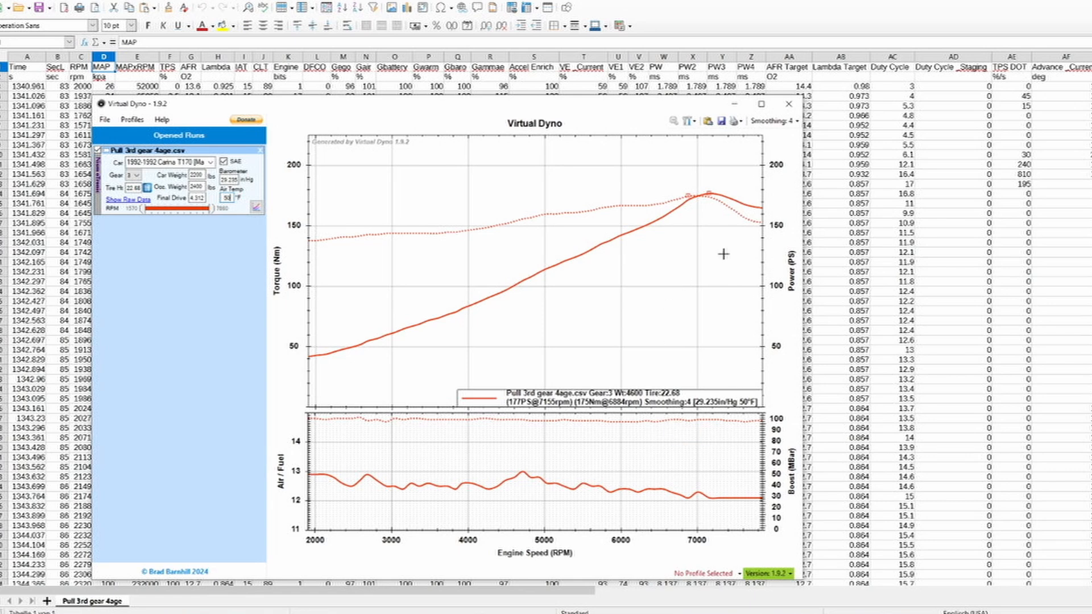
mouse_move(748, 224)
mouse_move(739, 203)
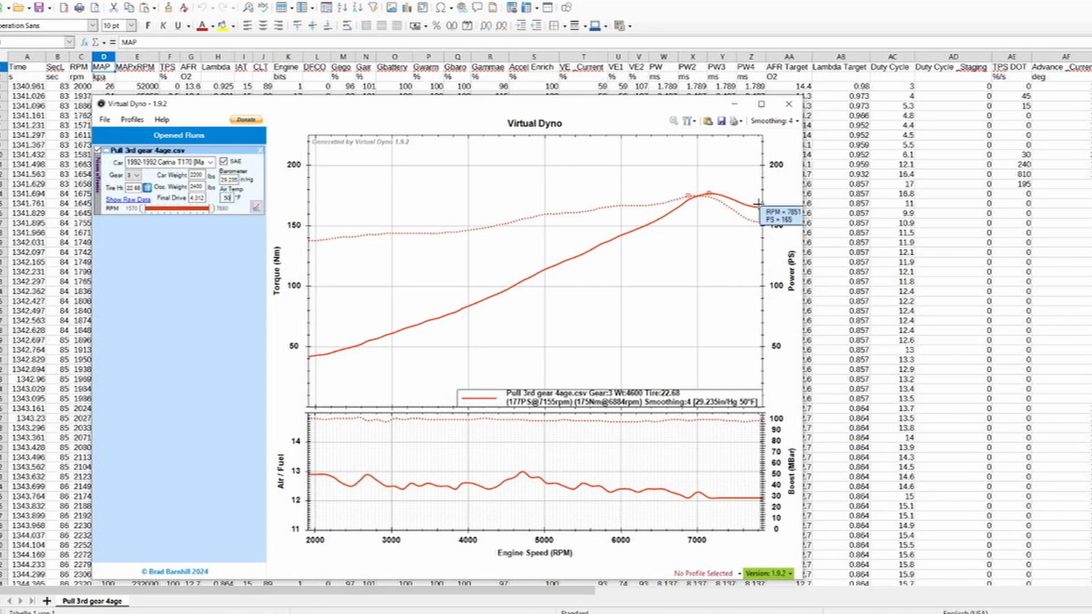
click(773, 120)
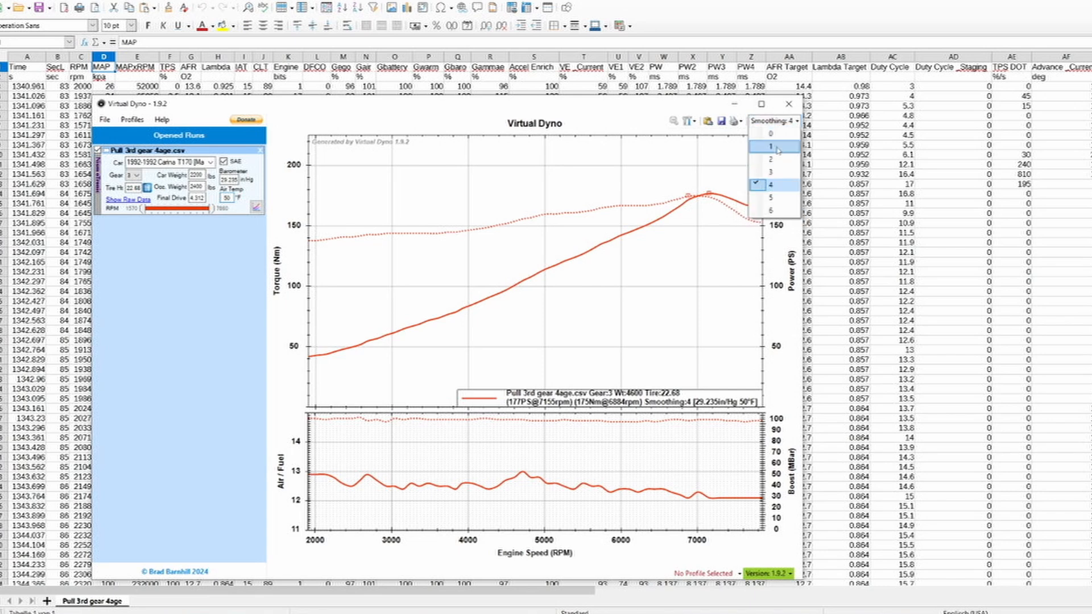
click(774, 147)
mouse_move(751, 210)
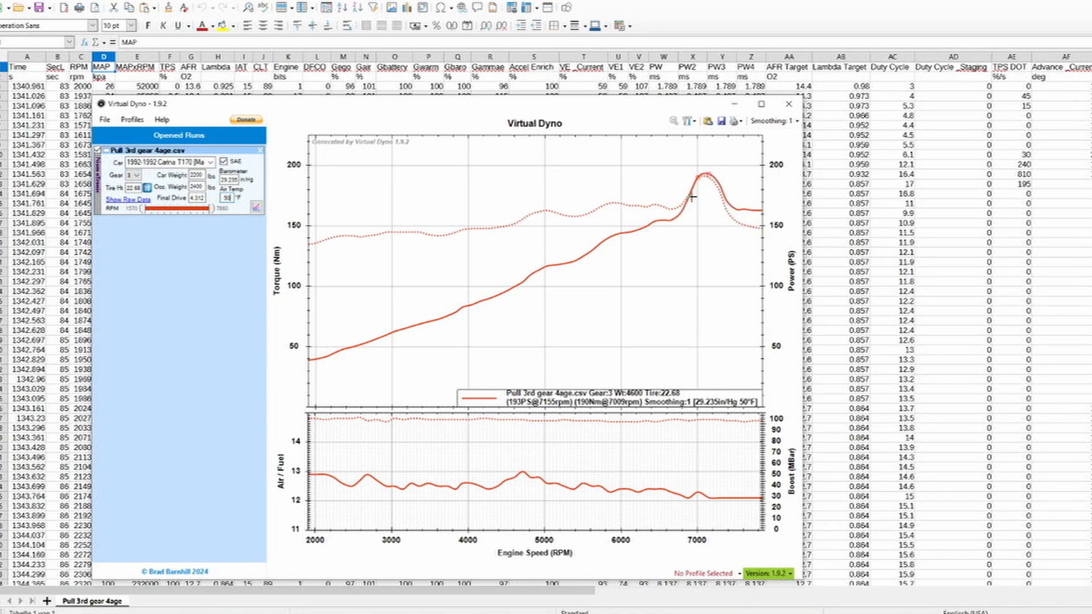
- Switch to the Virtual dyno folder in File Explorer, view the cariny dyno image and close it
key(alt+Tab)
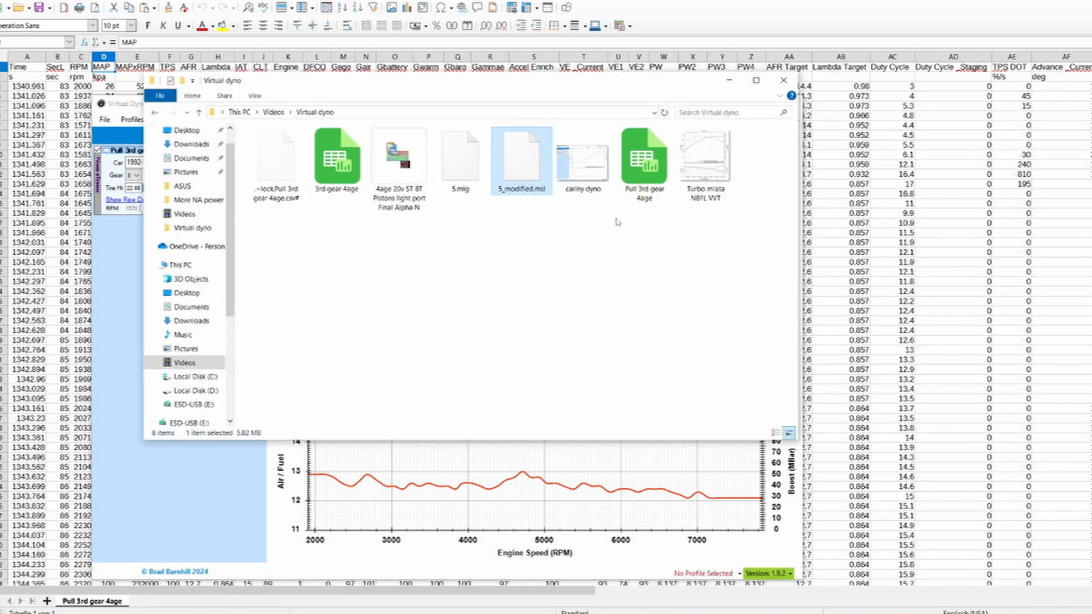
click(580, 175)
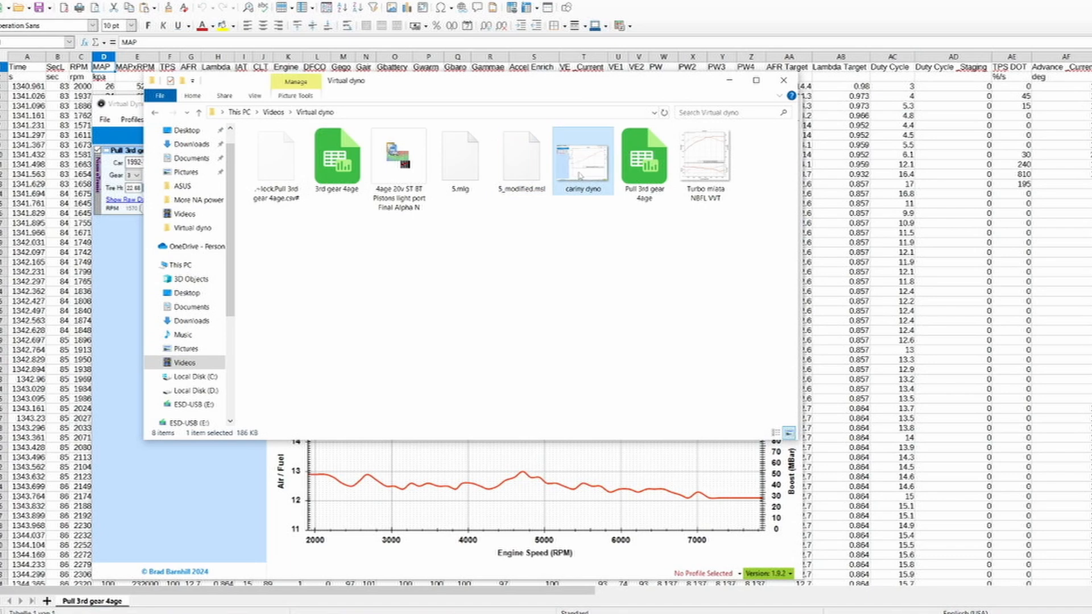
double_click(580, 176)
click(1090, 12)
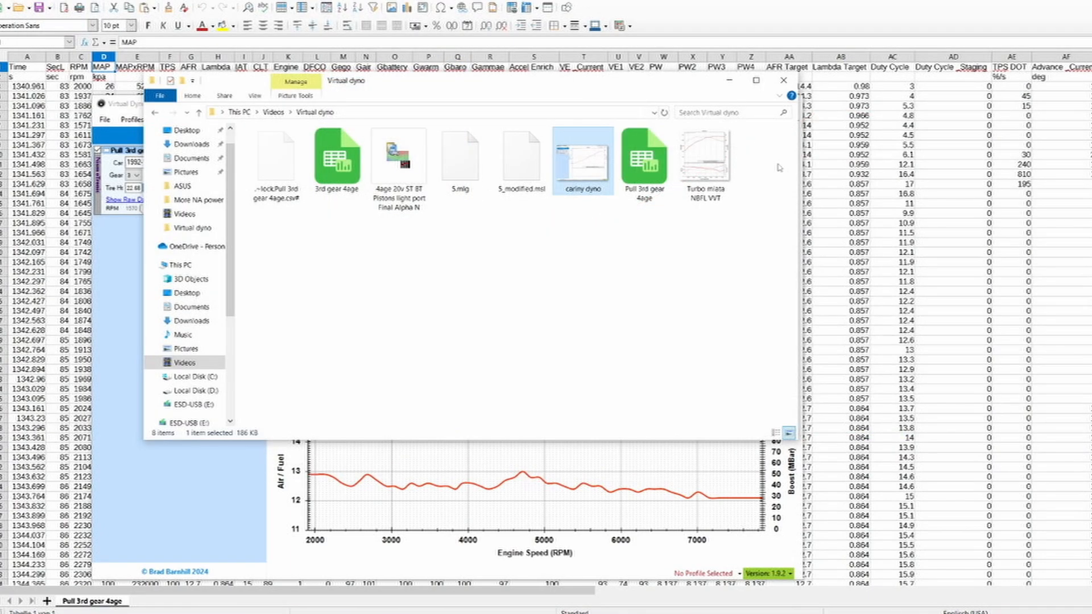
- Examine the power, torque, air/fuel and boost curves in the Turbo miata NBFL VVT image, then return to Virtual Dyno
double_click(700, 170)
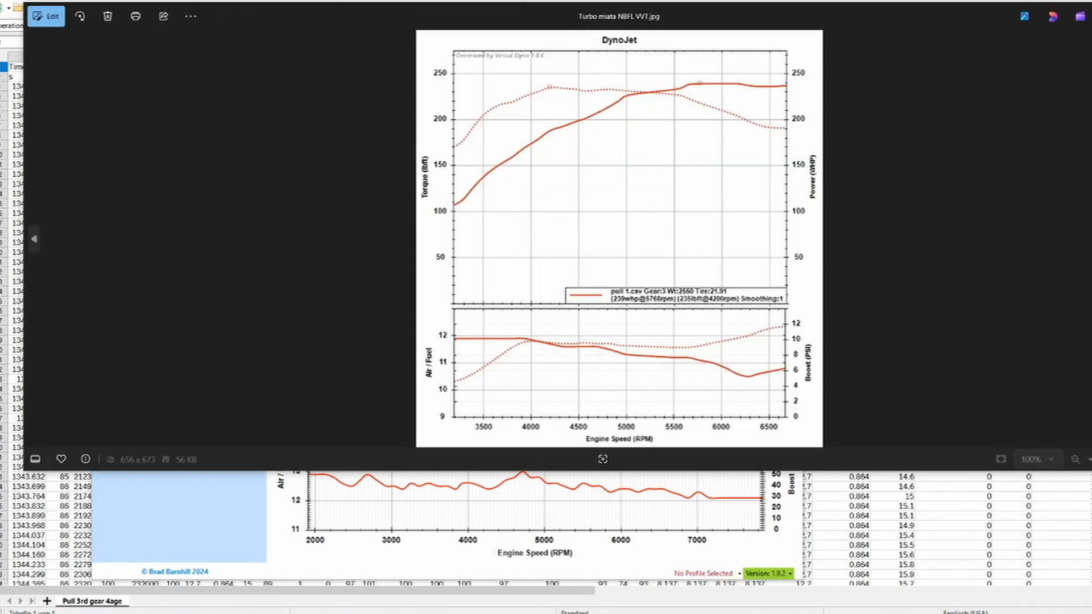
drag(1091, 470, 953, 593)
scroll(618, 440, up, 5)
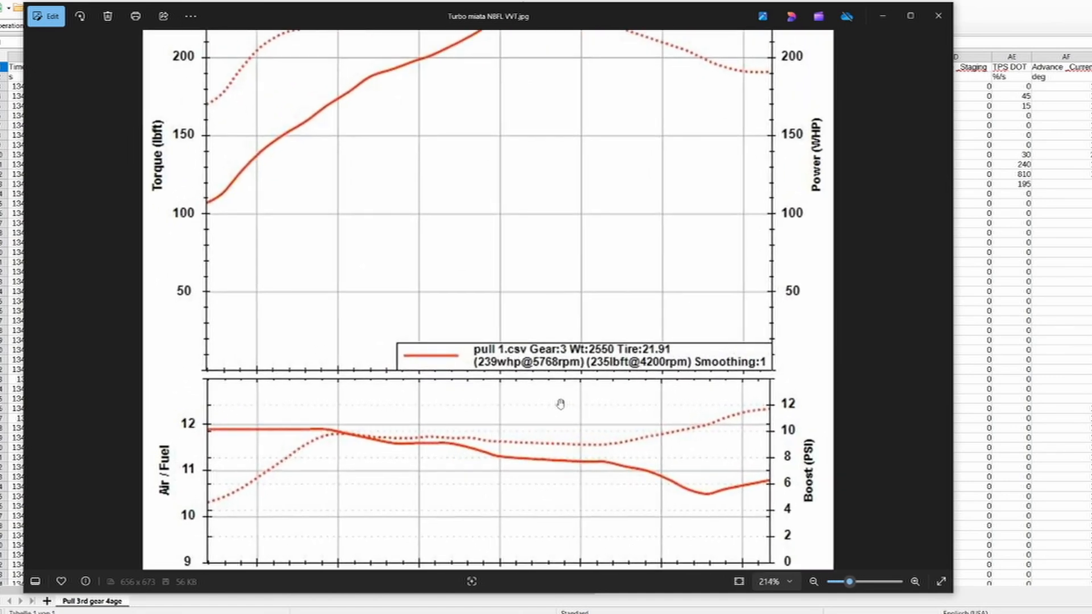
scroll(561, 404, down, 3)
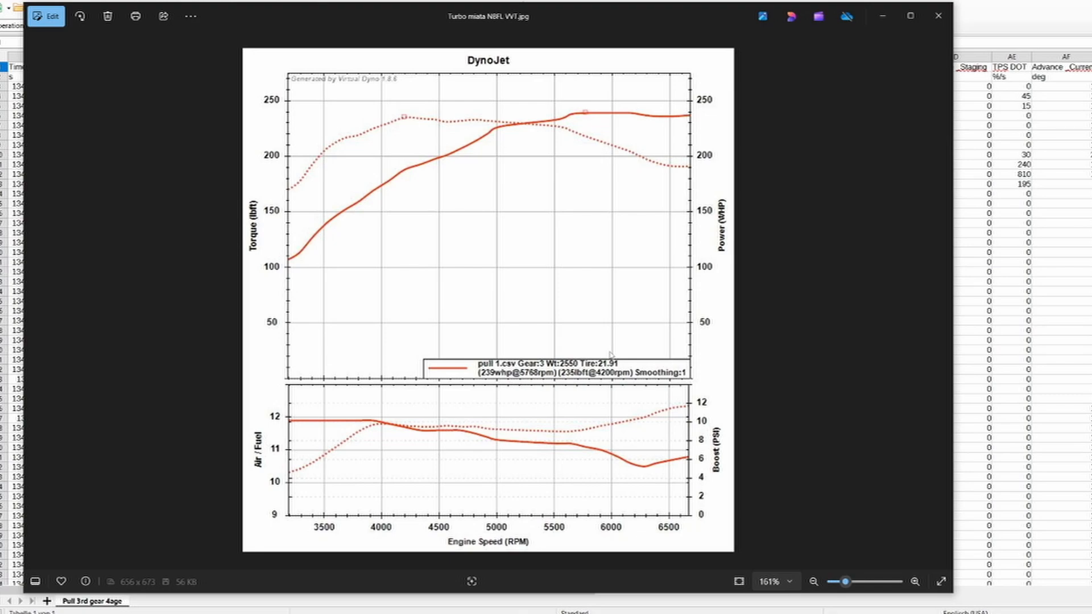
click(939, 16)
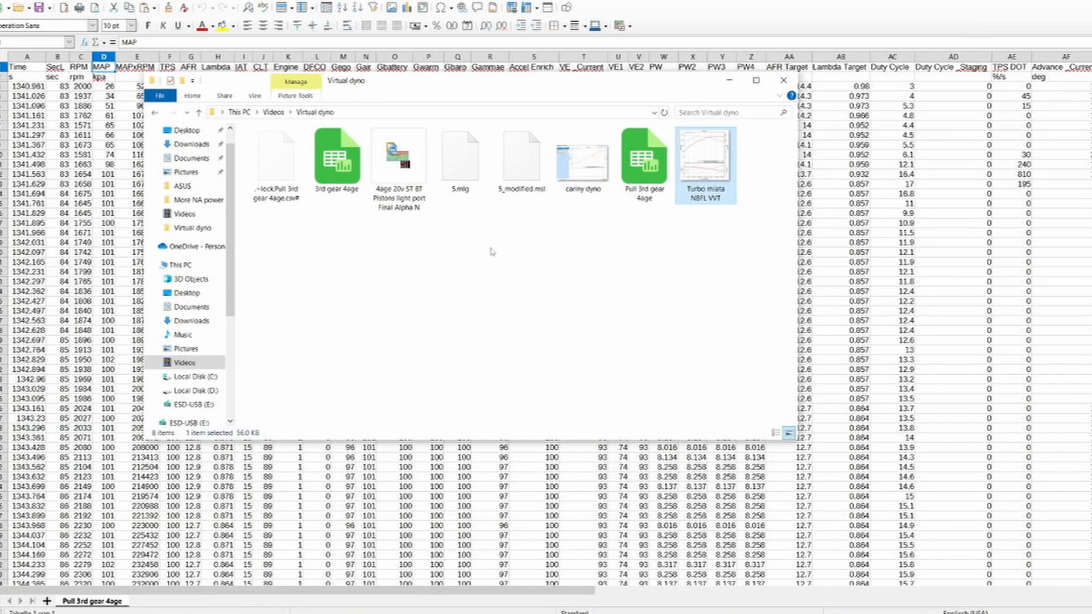
click(729, 80)
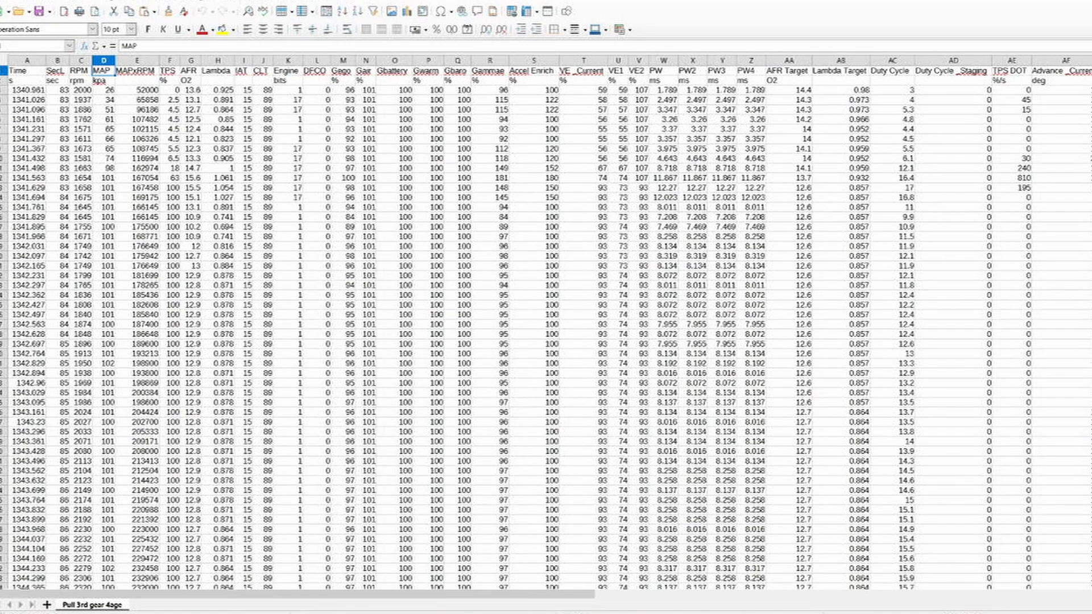
click(330, 613)
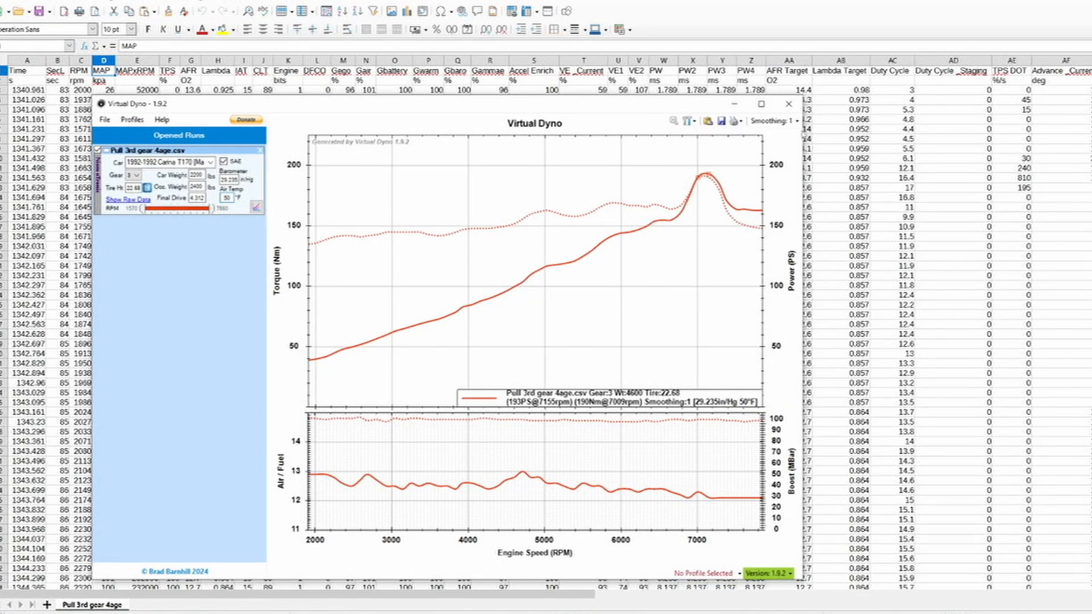